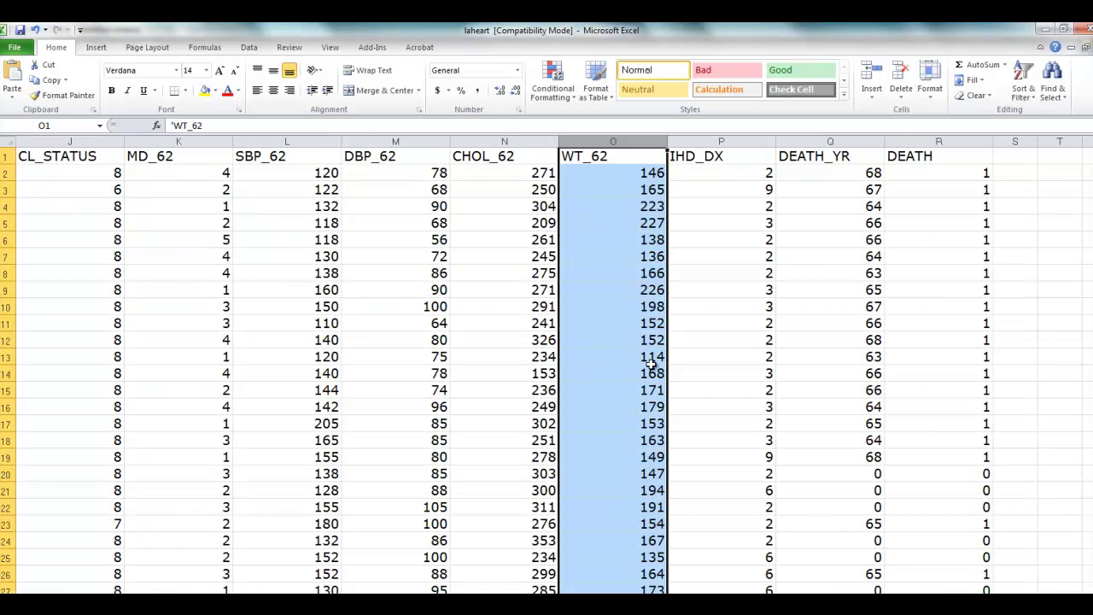
Select column G, the WT_50 column of 1950 weights, in the laheart sheet.
{"action": "left_click", "coordinate": [353, 284]}
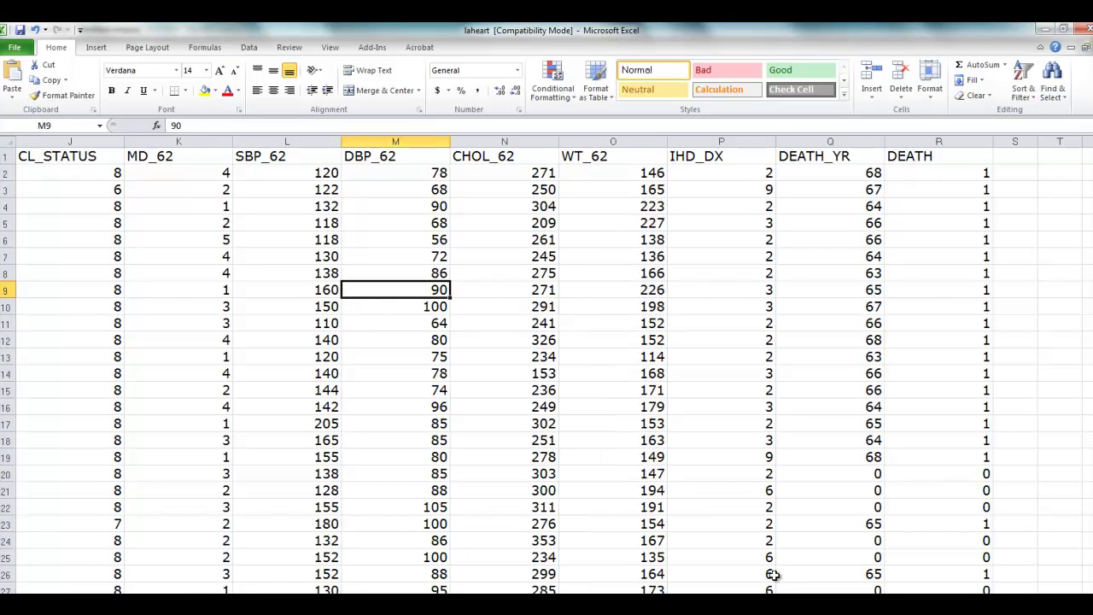
{"action": "left_click_drag", "start_coordinate": [862, 594], "coordinate": [601, 543]}
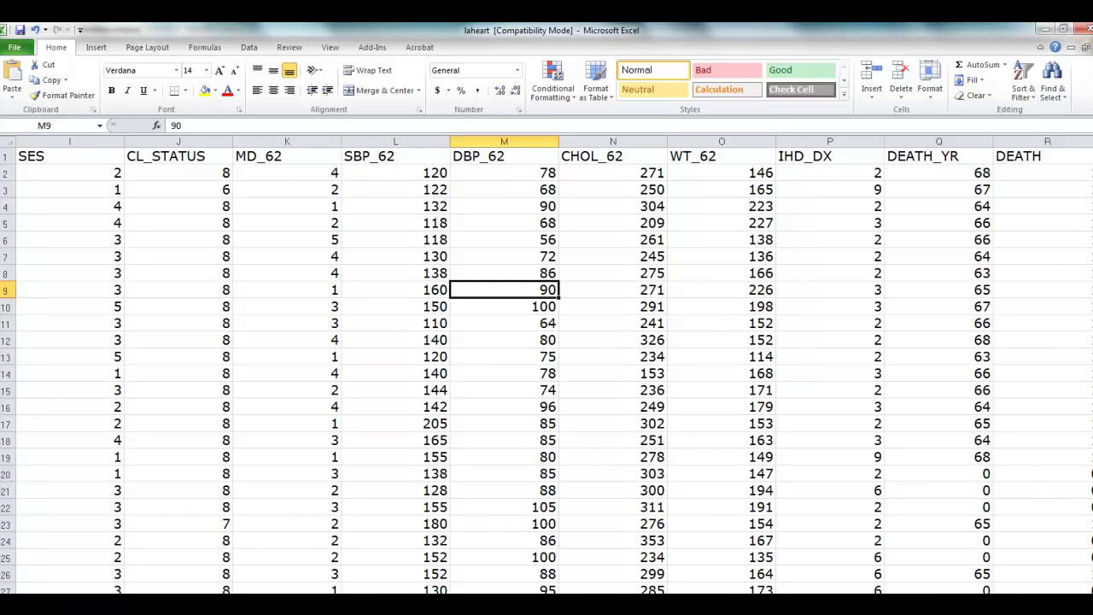
{"action": "left_click_drag", "start_coordinate": [1029, 598], "coordinate": [1003, 598]}
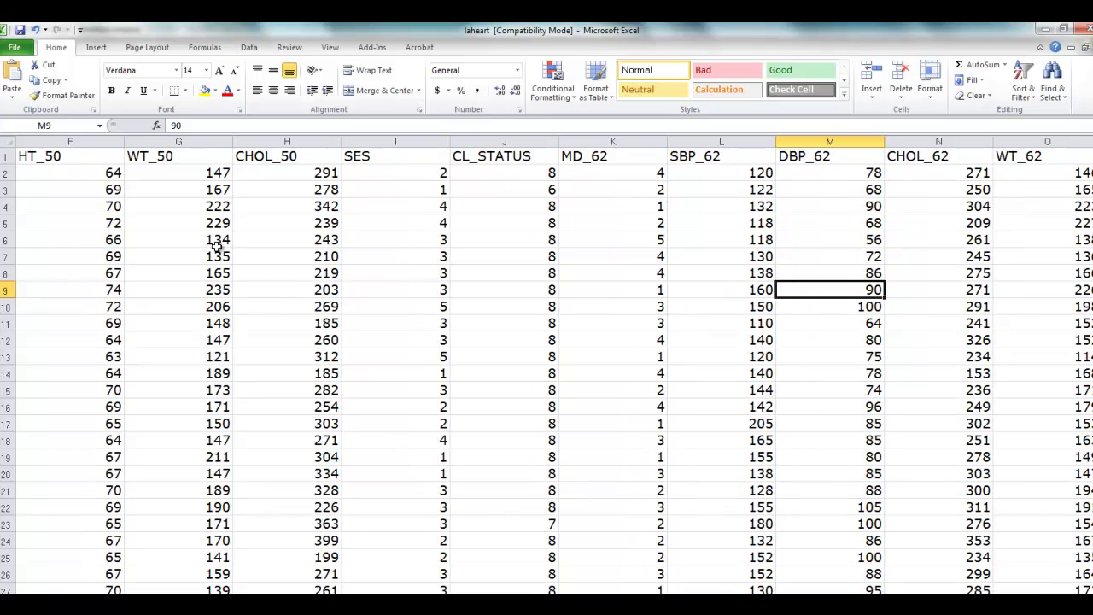
{"action": "left_click", "coordinate": [190, 139]}
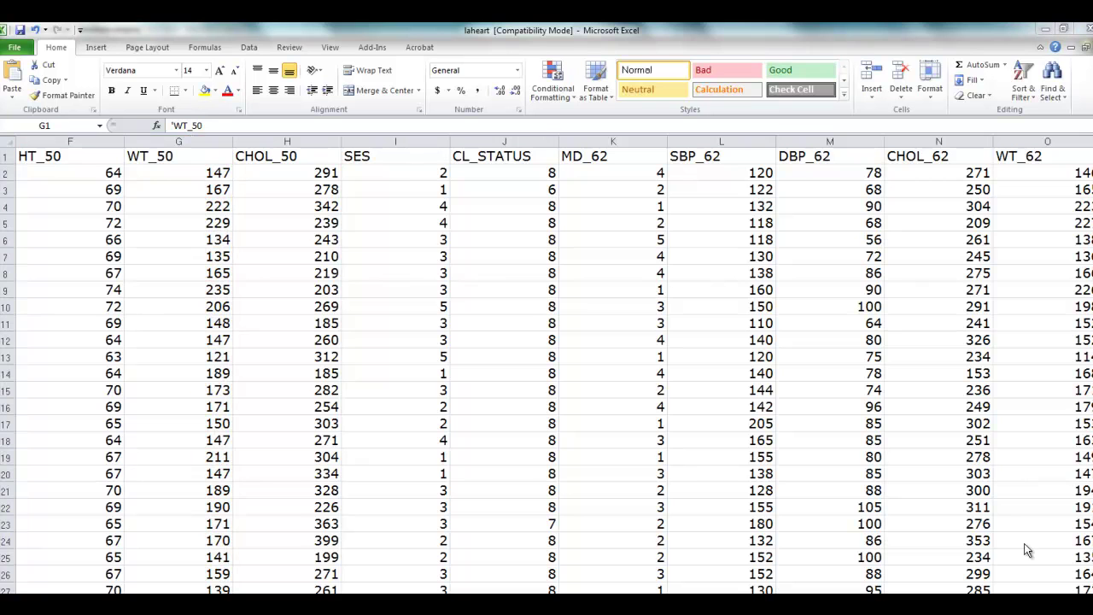
Copy the WT_50 column and paste it into column A of the blank workbook.
{"action": "left_click", "coordinate": [202, 138]}
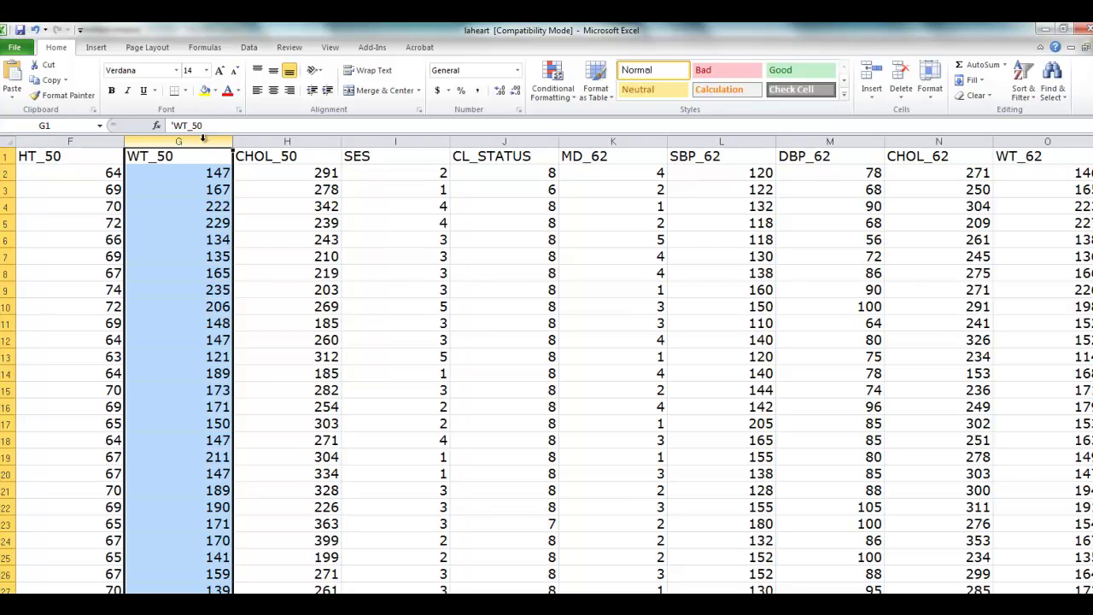
{"action": "key", "text": "ctrl+c"}
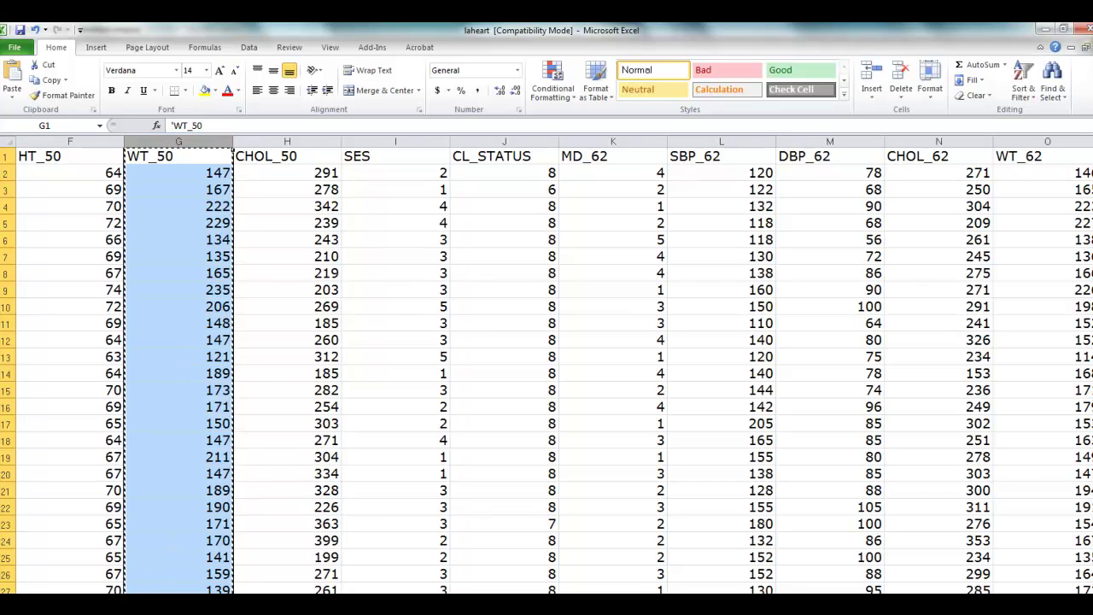
{"action": "key", "text": "ctrl+Page_Down"}
{"action": "key", "text": "ctrl+Page_Down"}
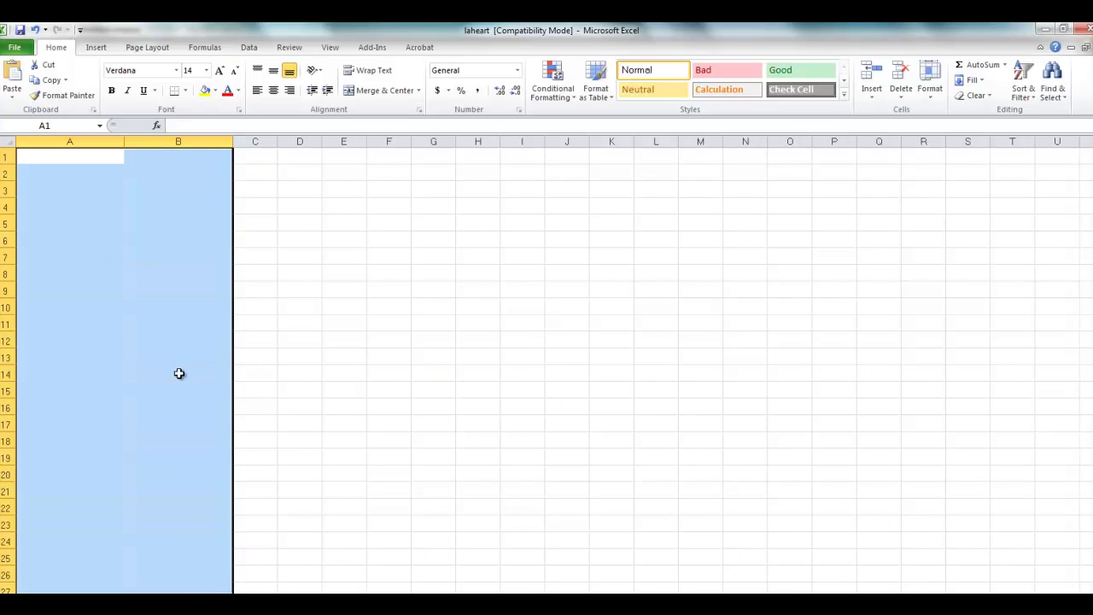
{"action": "left_click", "coordinate": [111, 239]}
{"action": "left_click", "coordinate": [93, 142]}
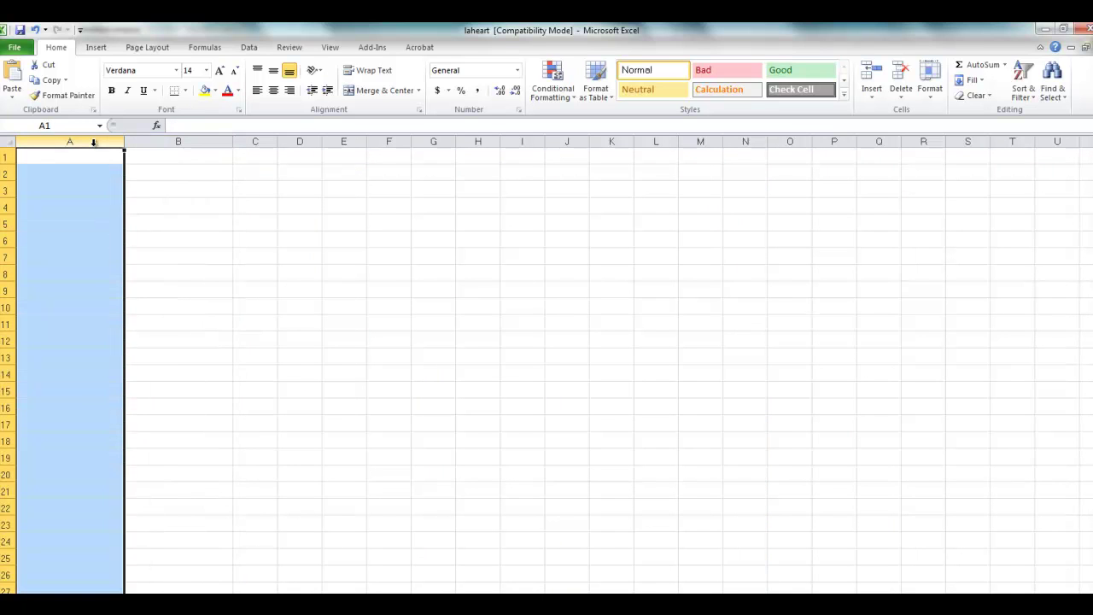
{"action": "key", "text": "ctrl+v"}
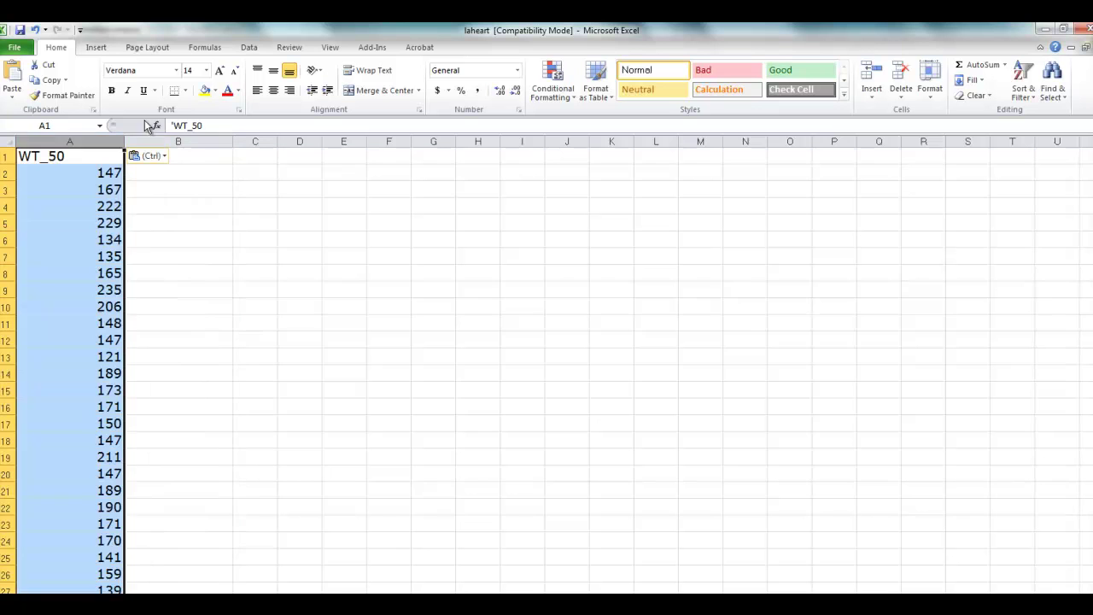
{"action": "left_click", "coordinate": [206, 159]}
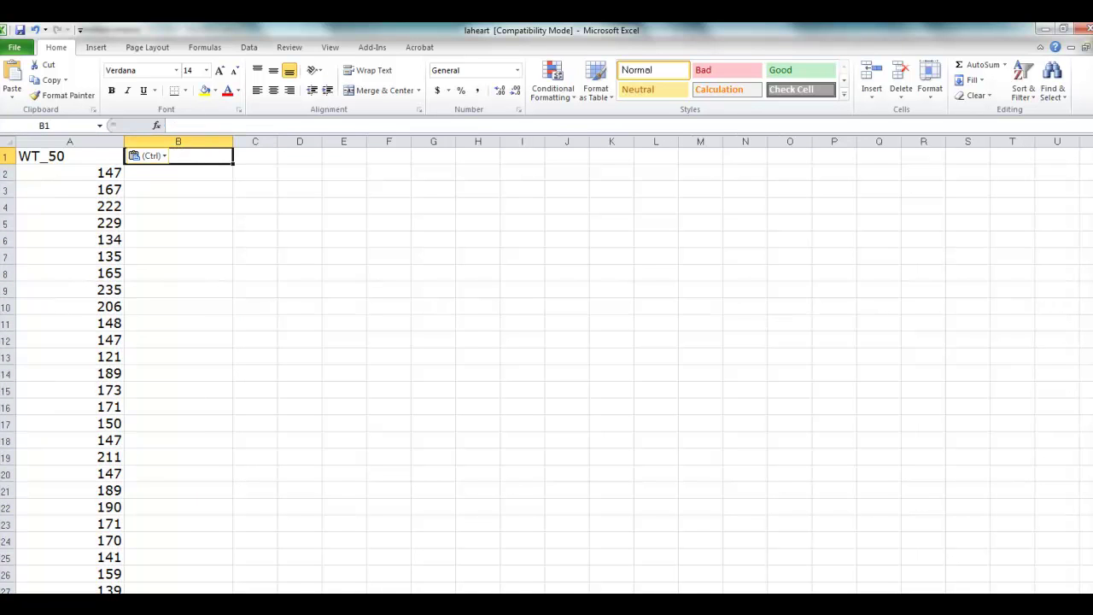
Paste laheart's WT_62 column into column B of HOMERUNS, then select A1:B201.
{"action": "key", "text": "ctrl+Page_Up"}
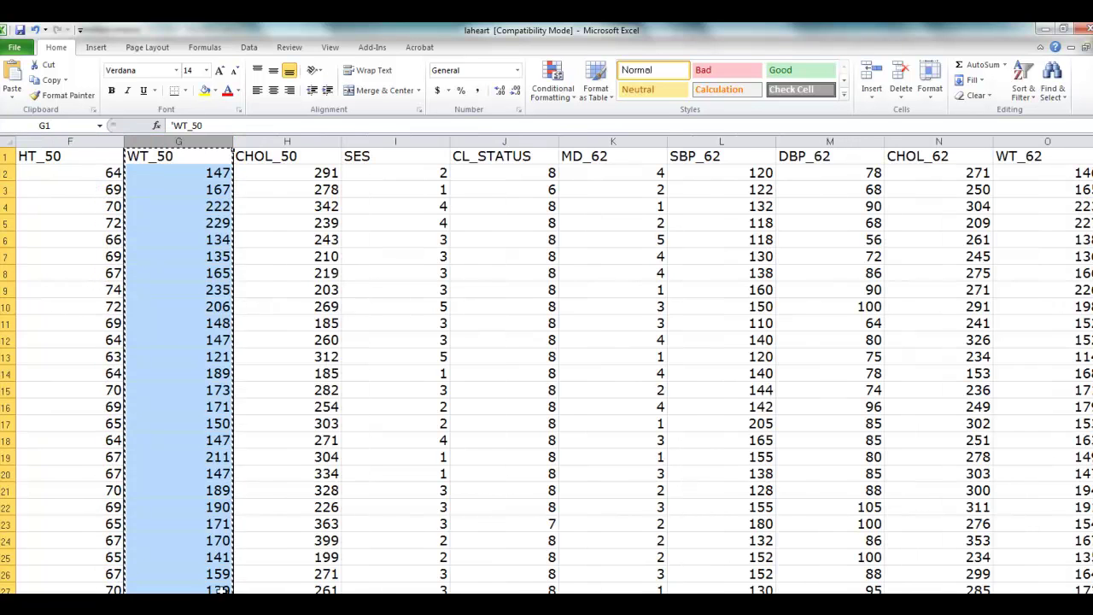
{"action": "left_click", "coordinate": [1036, 140]}
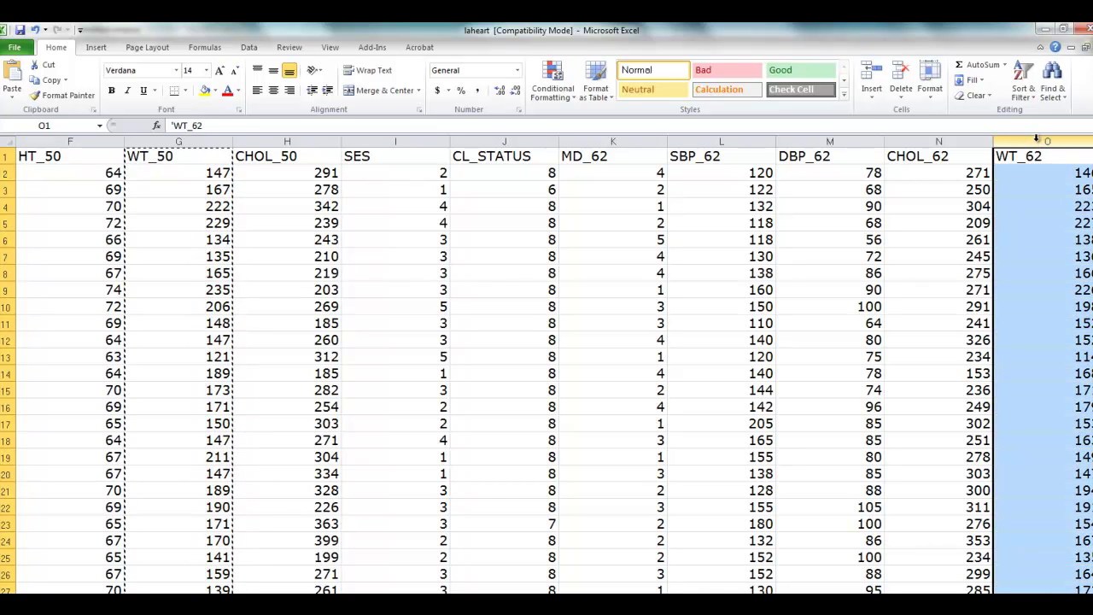
{"action": "key", "text": "ctrl+c"}
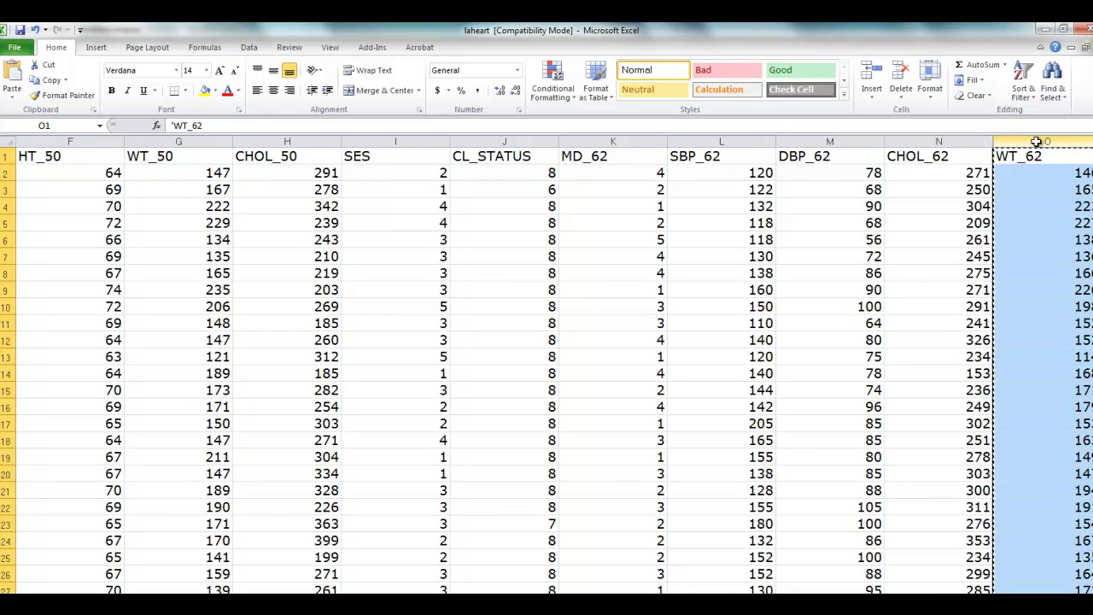
{"action": "mouse_move", "coordinate": [401, 613]}
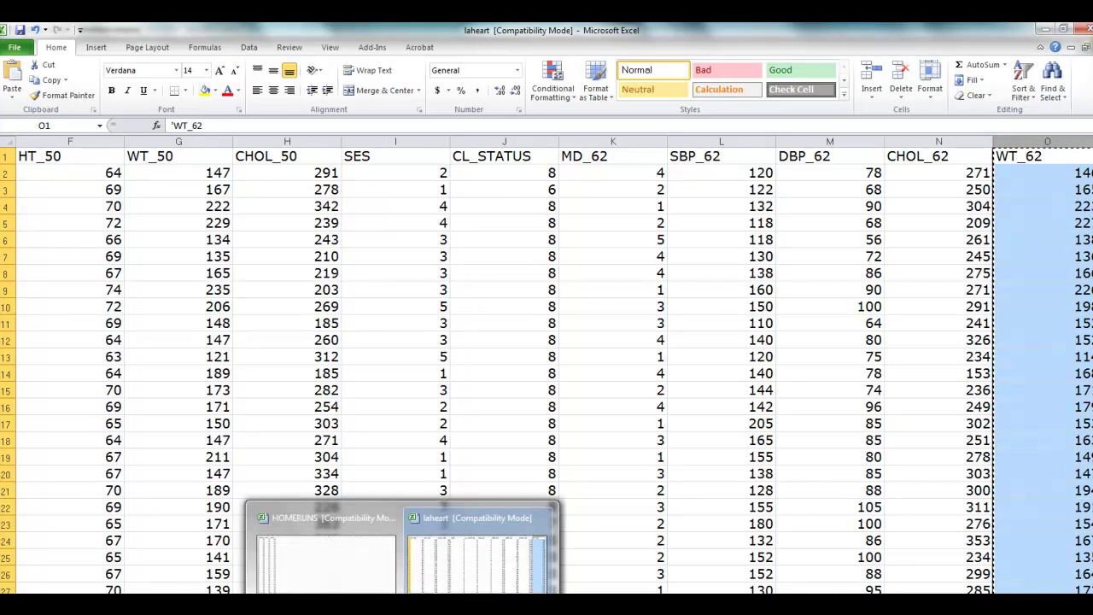
{"action": "left_click", "coordinate": [326, 555]}
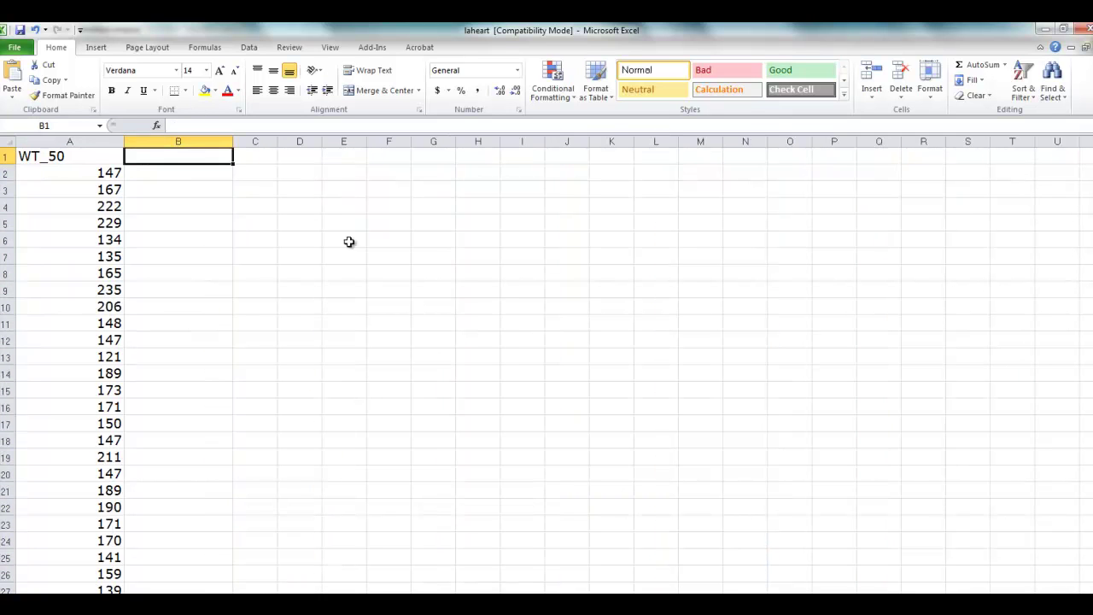
{"action": "key", "text": "ctrl+v"}
{"action": "left_click", "coordinate": [348, 242]}
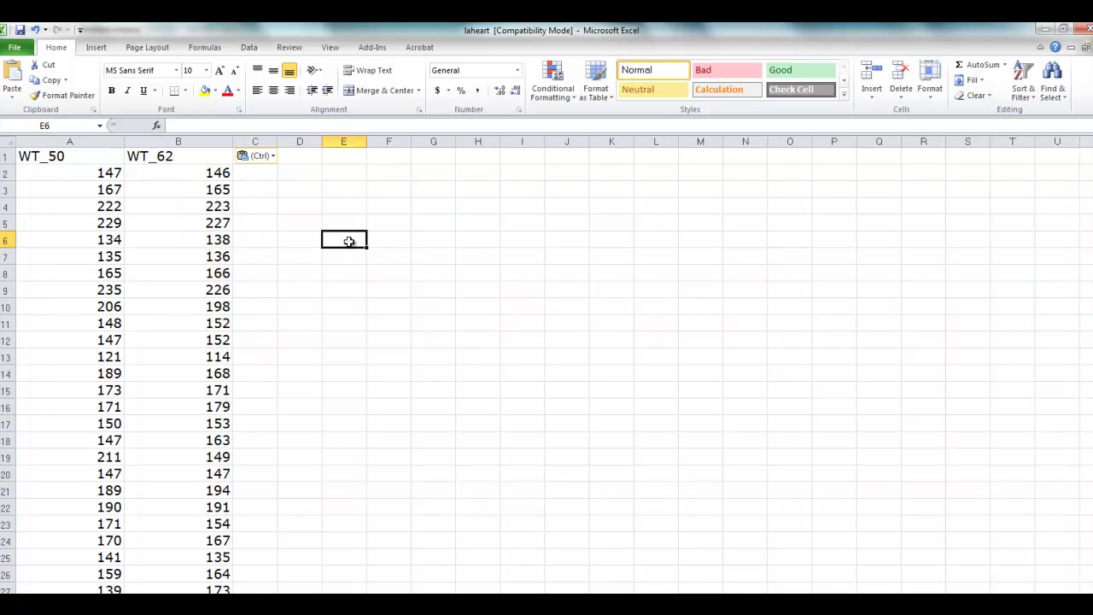
{"action": "left_click_drag", "start_coordinate": [89, 162], "coordinate": [154, 544]}
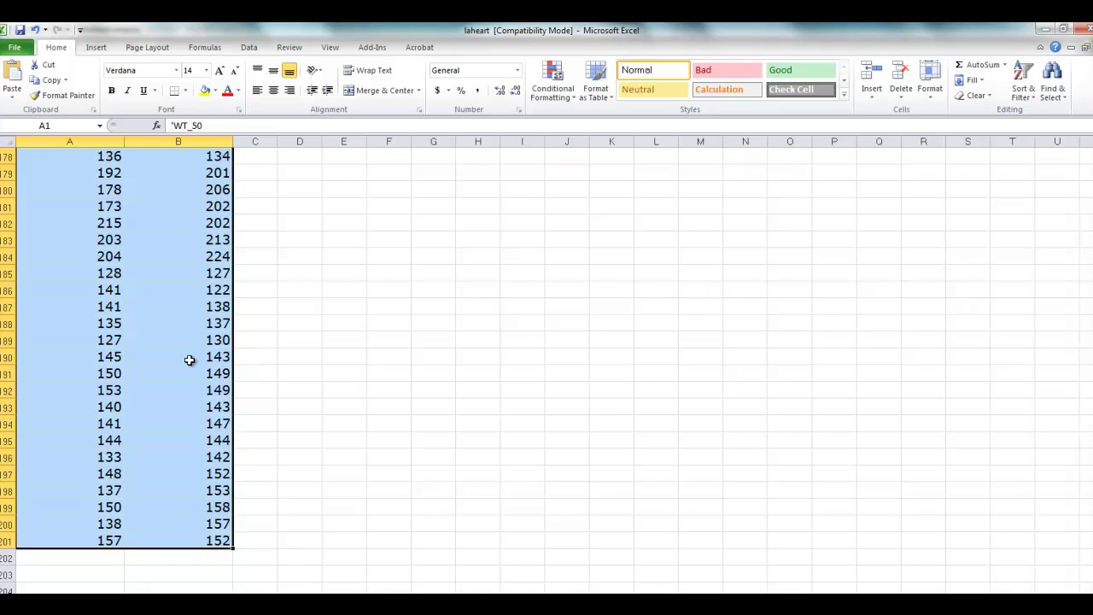
Insert a Scatter with Only Markers chart of the two weight columns.
{"action": "left_click", "coordinate": [98, 50]}
{"action": "left_click", "coordinate": [405, 89]}
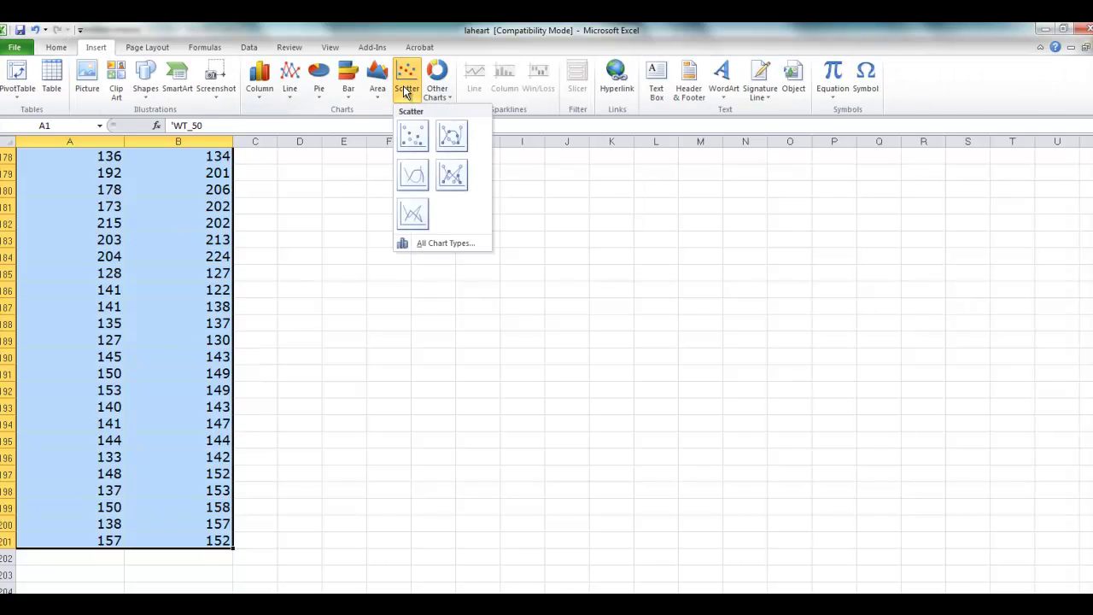
{"action": "left_click", "coordinate": [417, 134]}
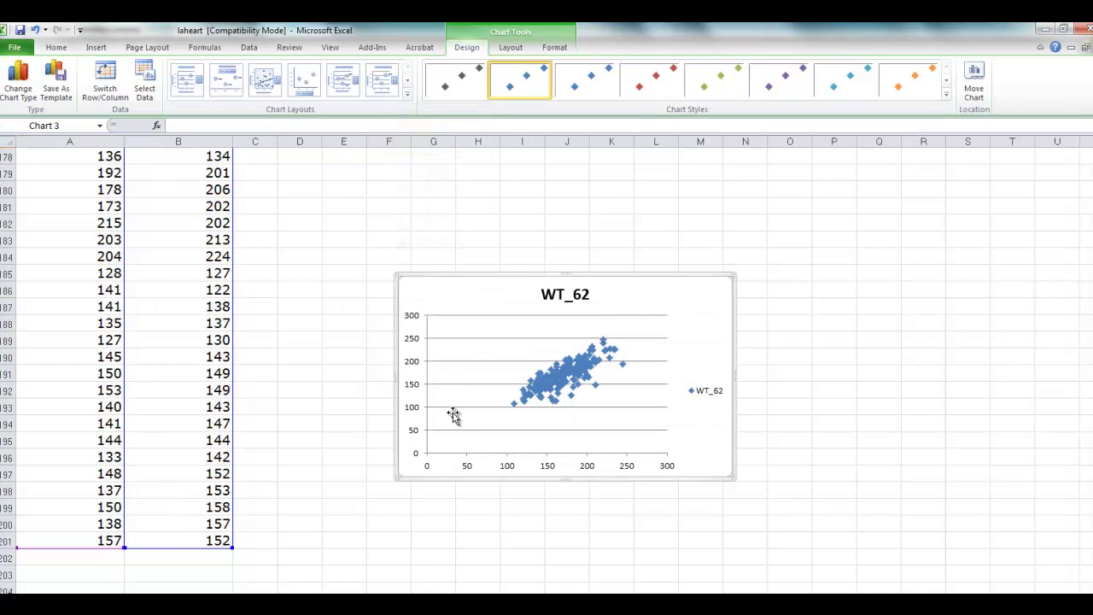
Delete the chart's legend and its WT_62 title.
{"action": "left_click", "coordinate": [713, 395]}
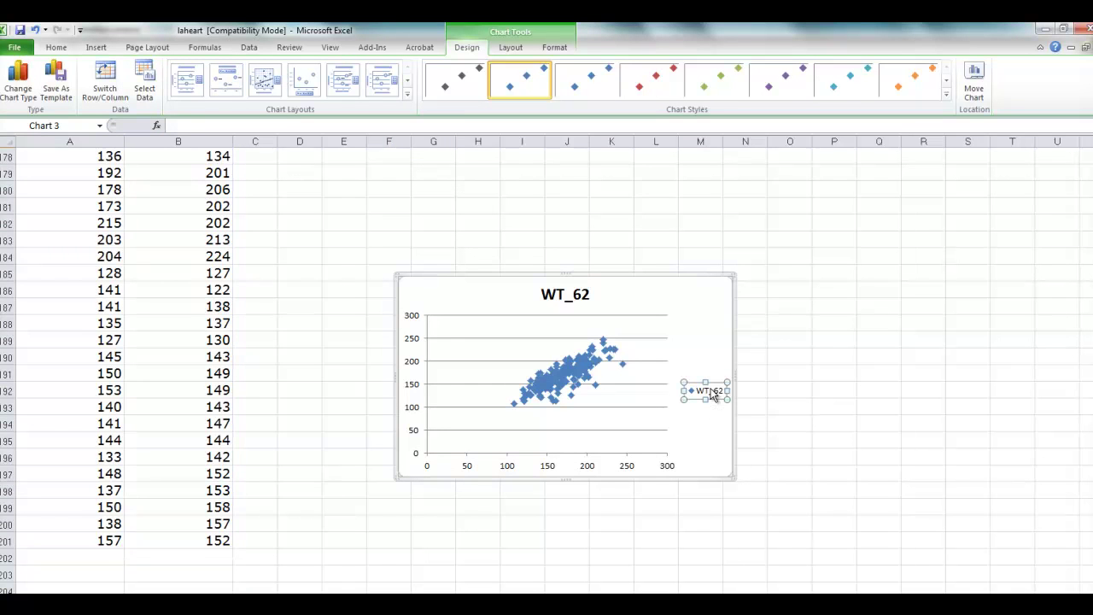
{"action": "key", "text": "Delete"}
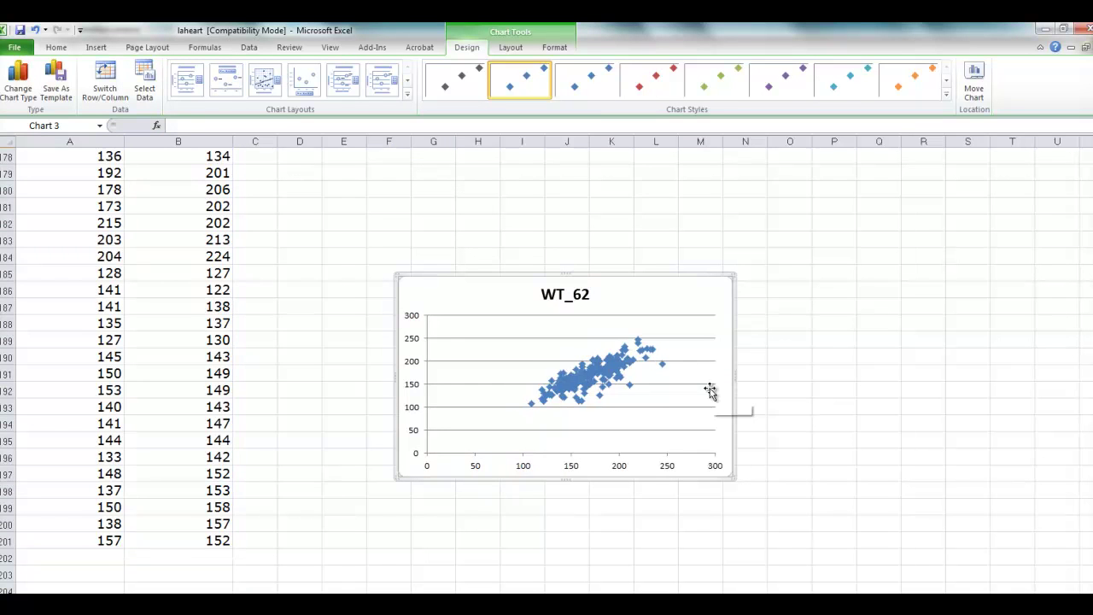
{"action": "left_click", "coordinate": [570, 299]}
{"action": "key", "text": "Delete"}
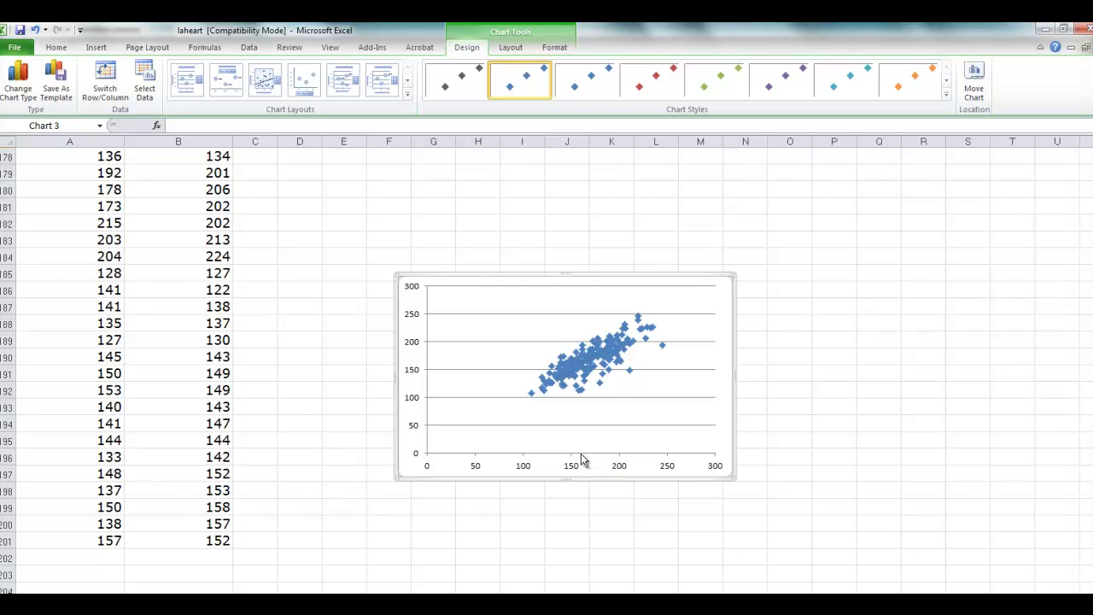
Set the horizontal axis minimum to a fixed 100 in Format Axis.
{"action": "right_click", "coordinate": [581, 459]}
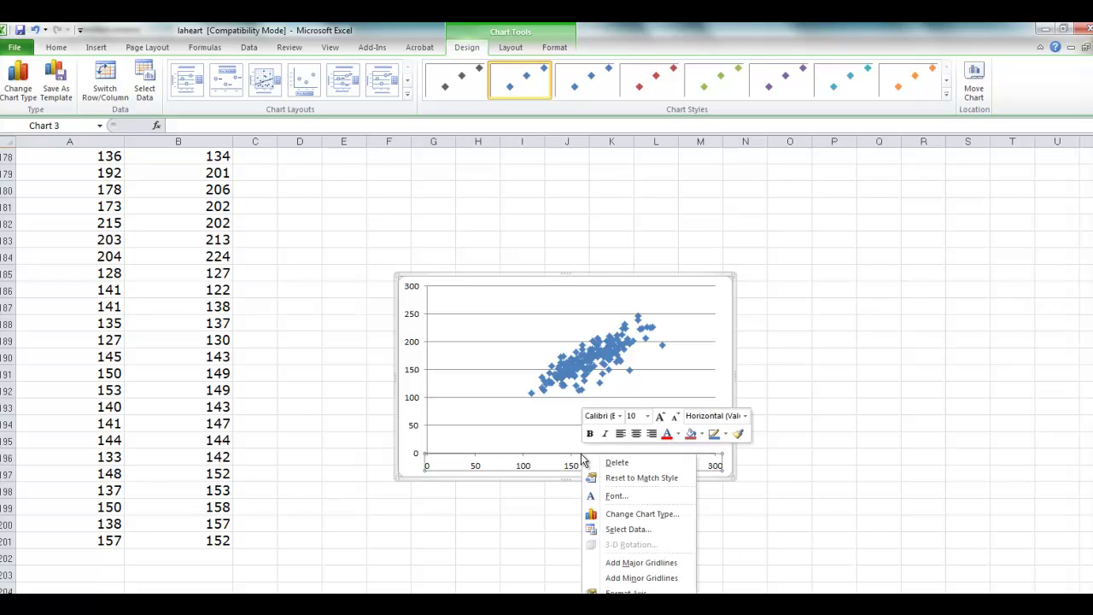
{"action": "left_click", "coordinate": [638, 590]}
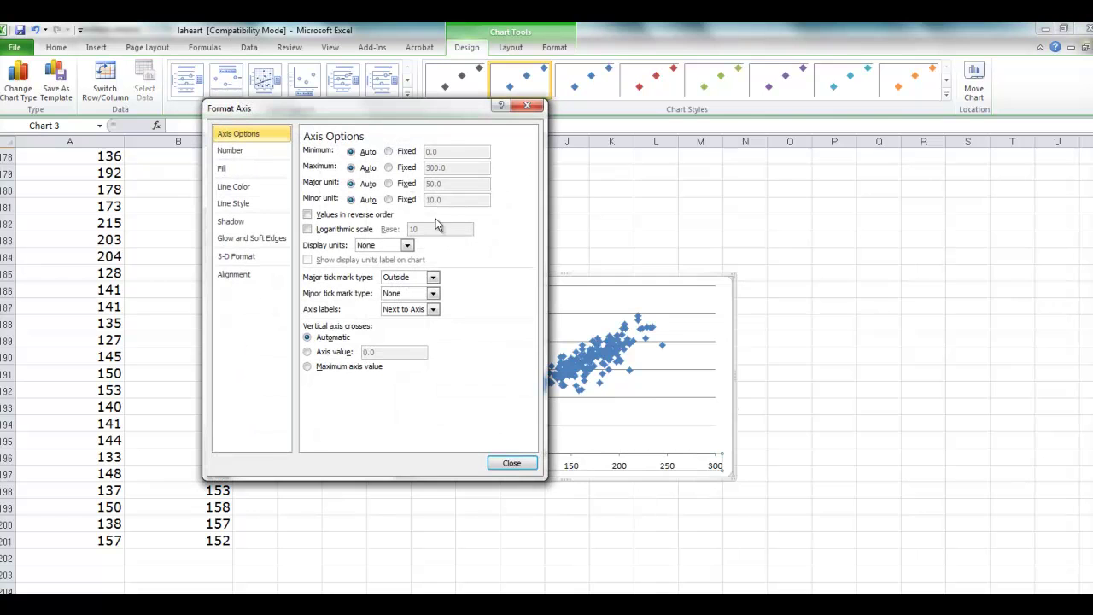
{"action": "left_click", "coordinate": [389, 152]}
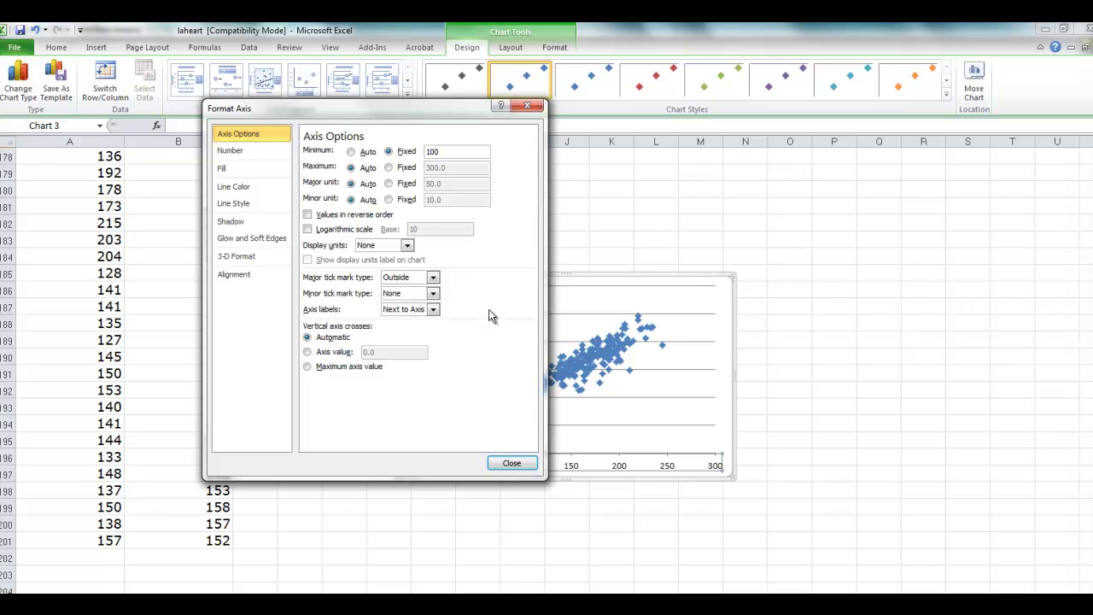
{"action": "left_click", "coordinate": [509, 463]}
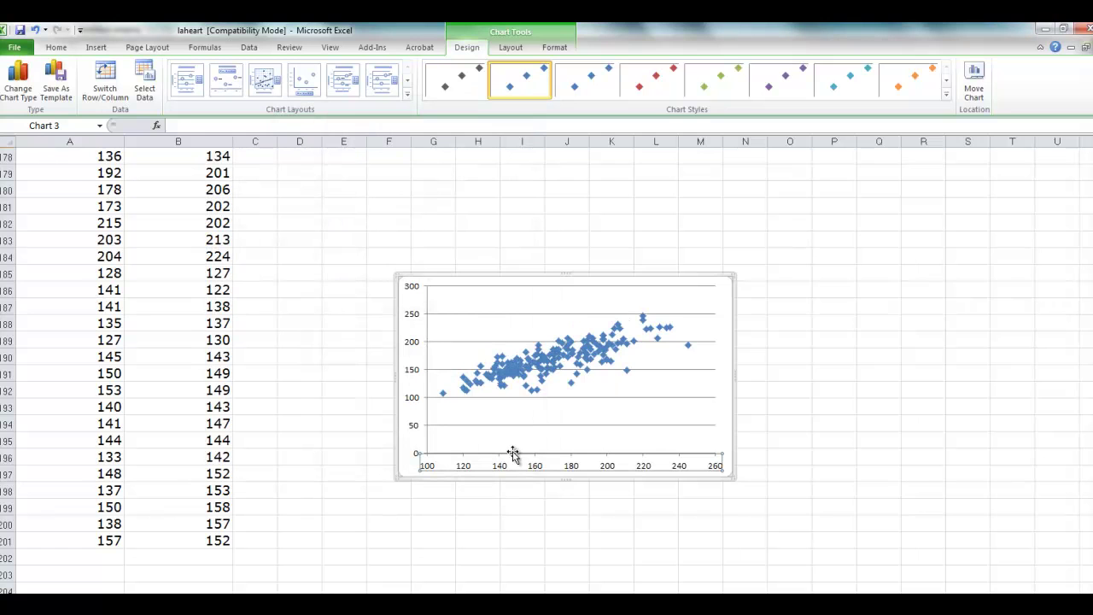
Set the vertical axis minimum to a fixed 100, then reselect the chart's plot area.
{"action": "right_click", "coordinate": [430, 379]}
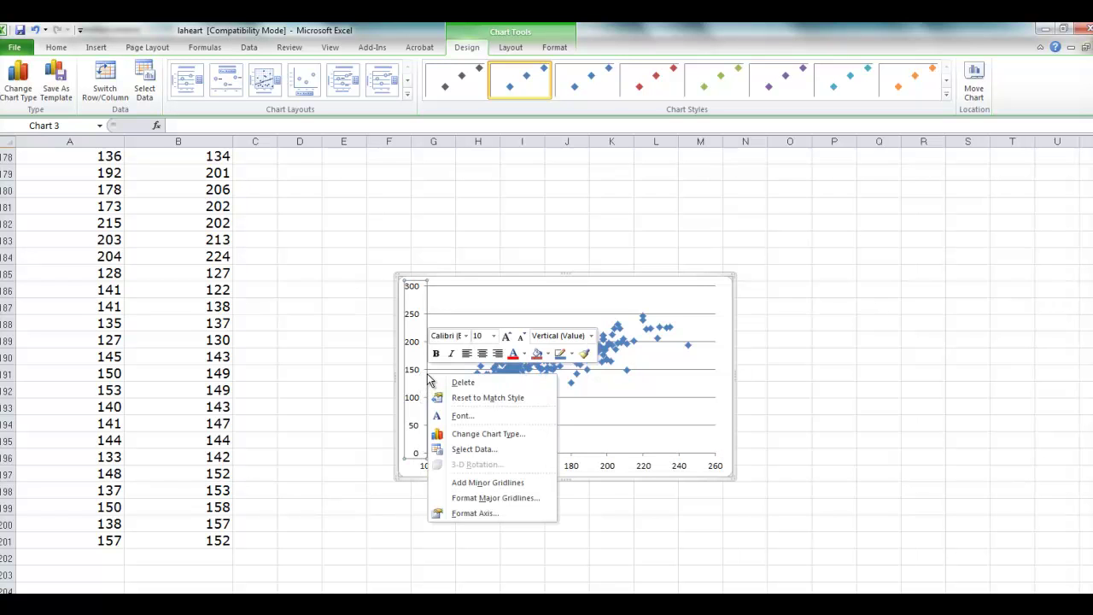
{"action": "left_click", "coordinate": [486, 512]}
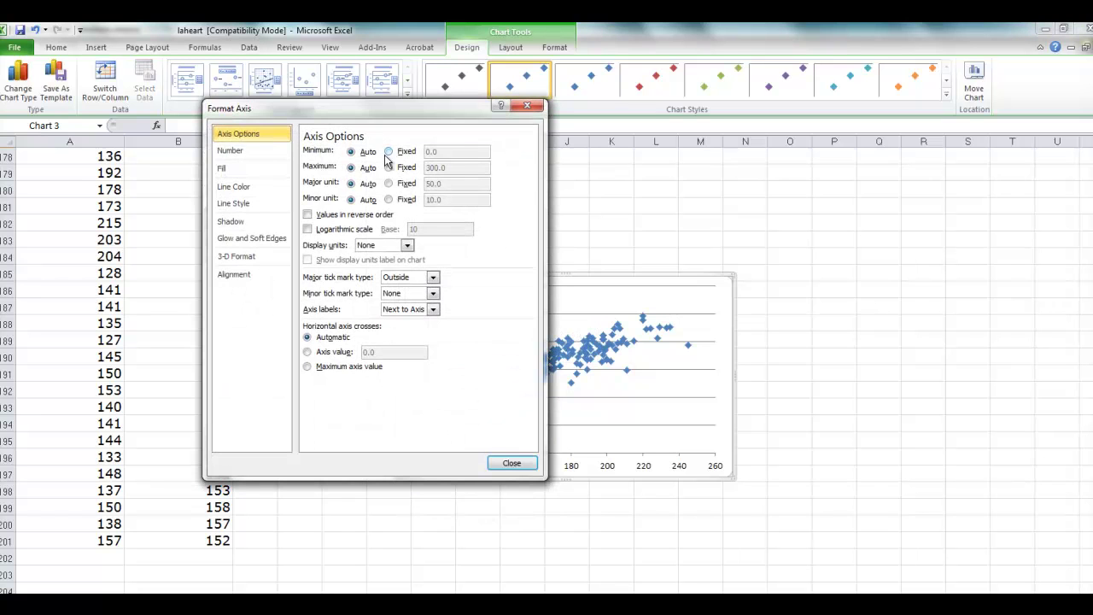
{"action": "left_click", "coordinate": [388, 152]}
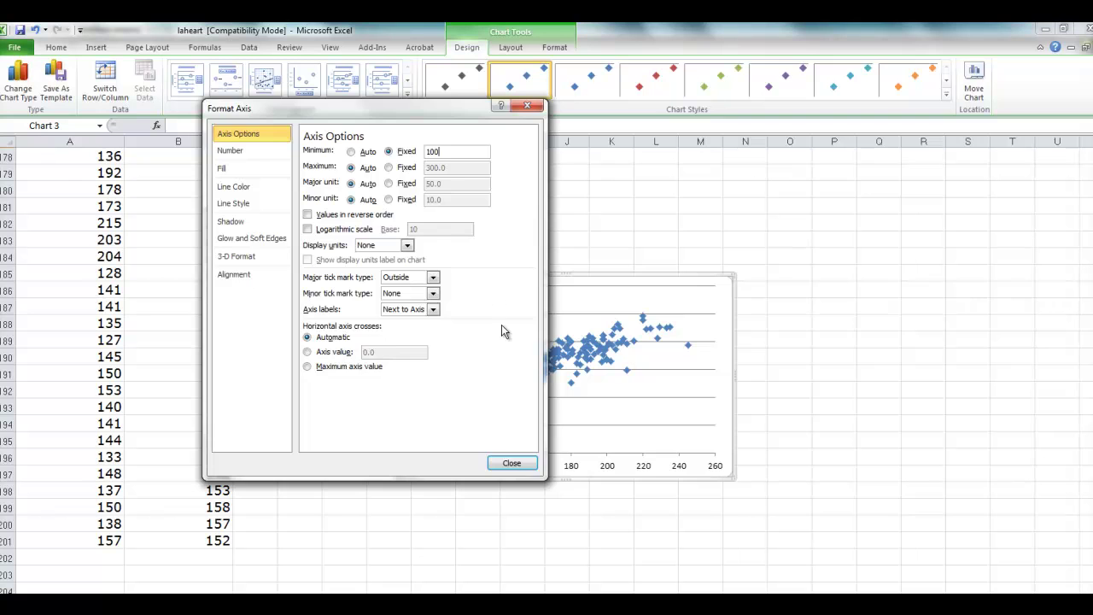
{"action": "left_click", "coordinate": [512, 462]}
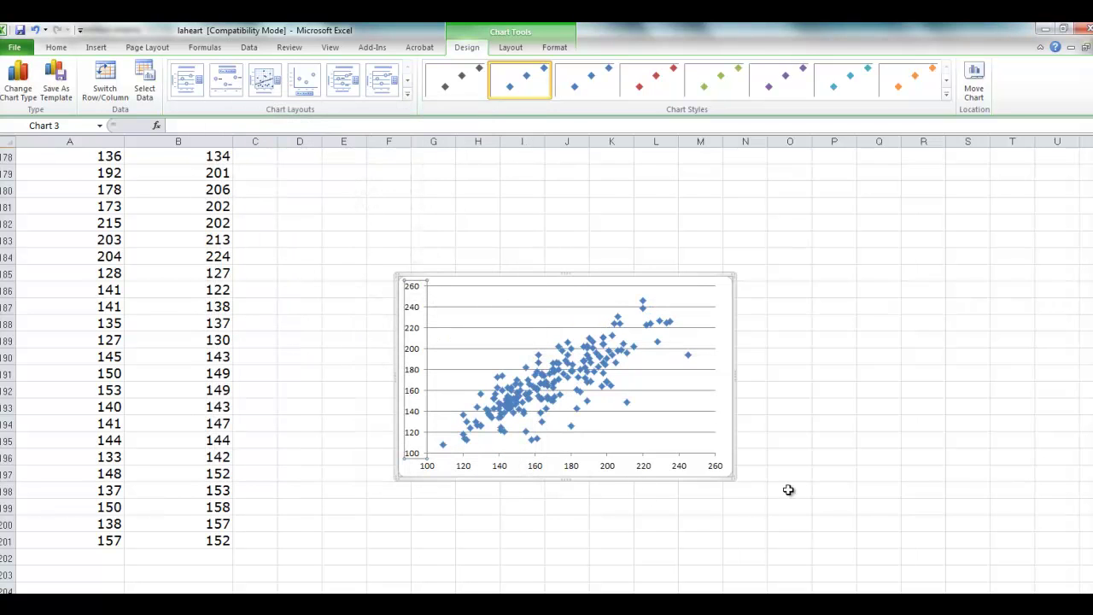
{"action": "left_click", "coordinate": [788, 489]}
{"action": "left_click", "coordinate": [690, 334]}
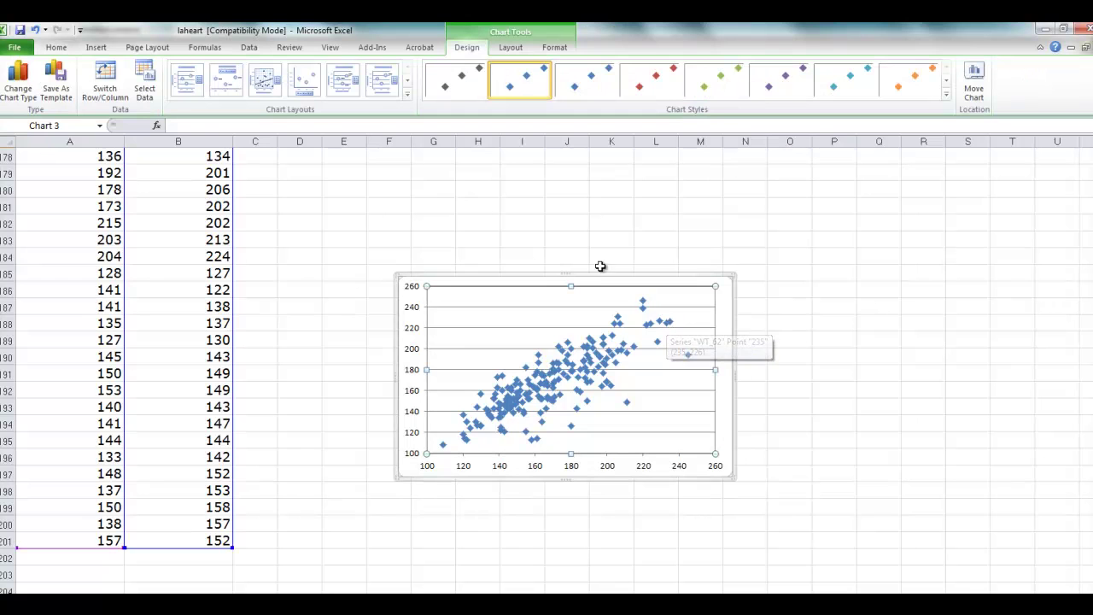
Add a title below the horizontal axis reading 'Wt in 1950 in lb'.
{"action": "left_click", "coordinate": [509, 48]}
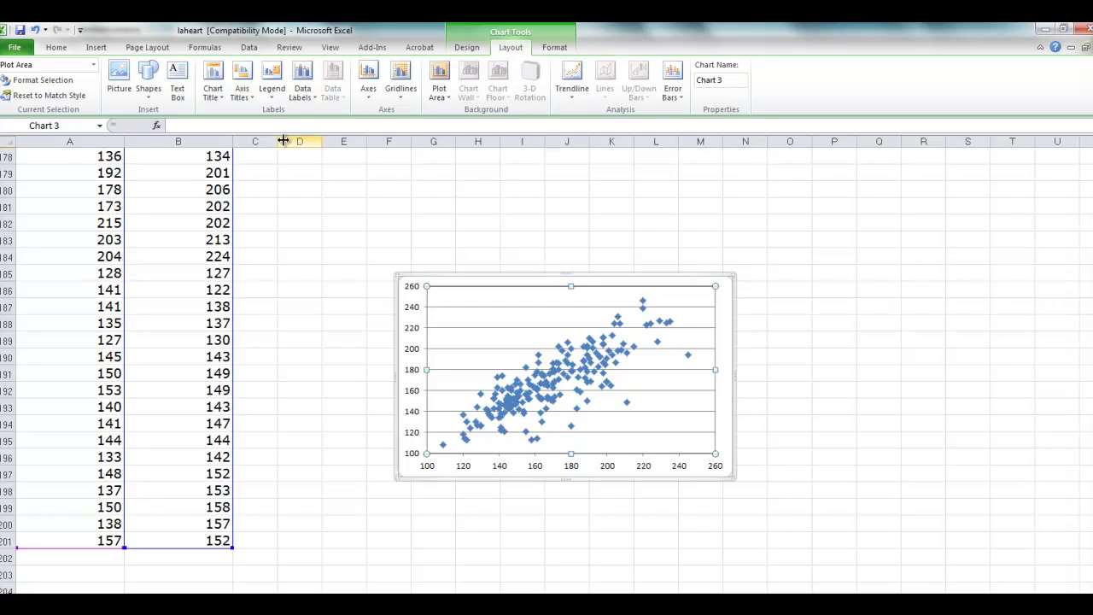
{"action": "left_click", "coordinate": [251, 100]}
{"action": "mouse_move", "coordinate": [255, 113]}
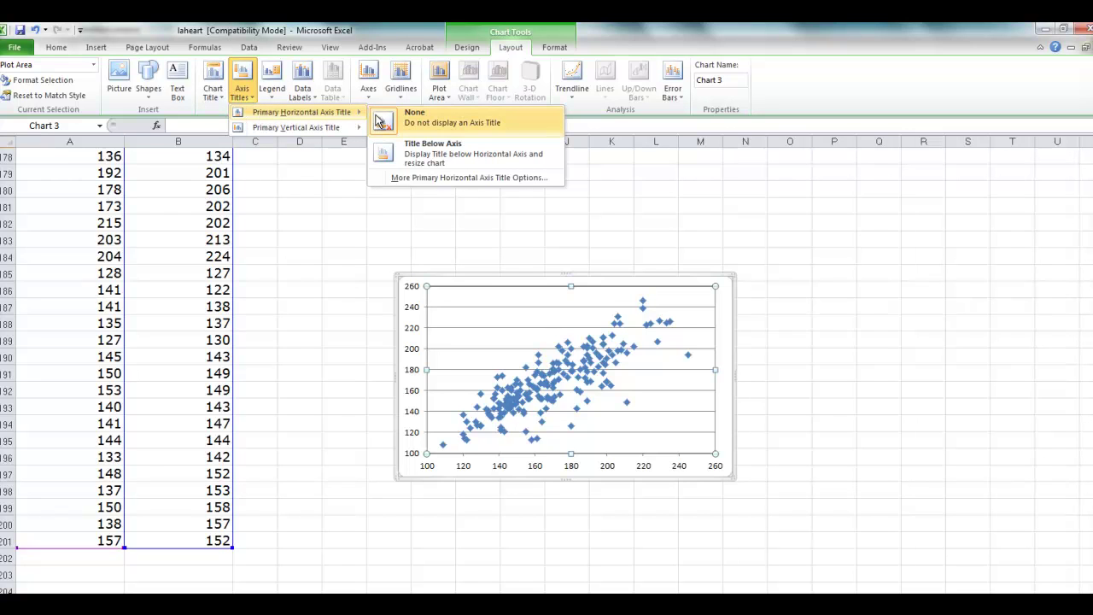
{"action": "left_click", "coordinate": [412, 152]}
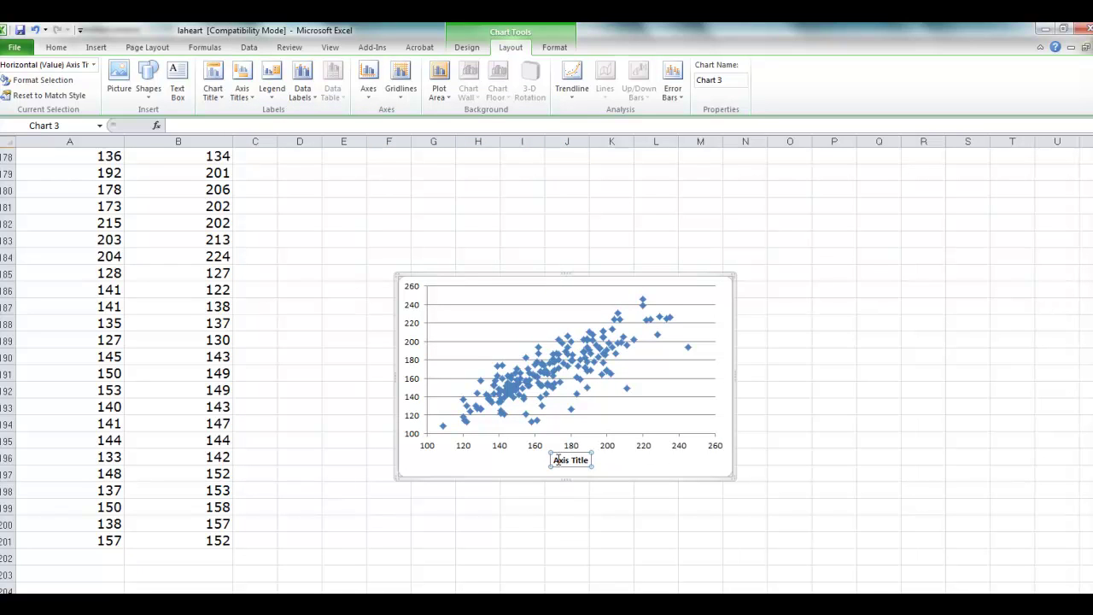
{"action": "left_click_drag", "start_coordinate": [557, 461], "coordinate": [587, 464]}
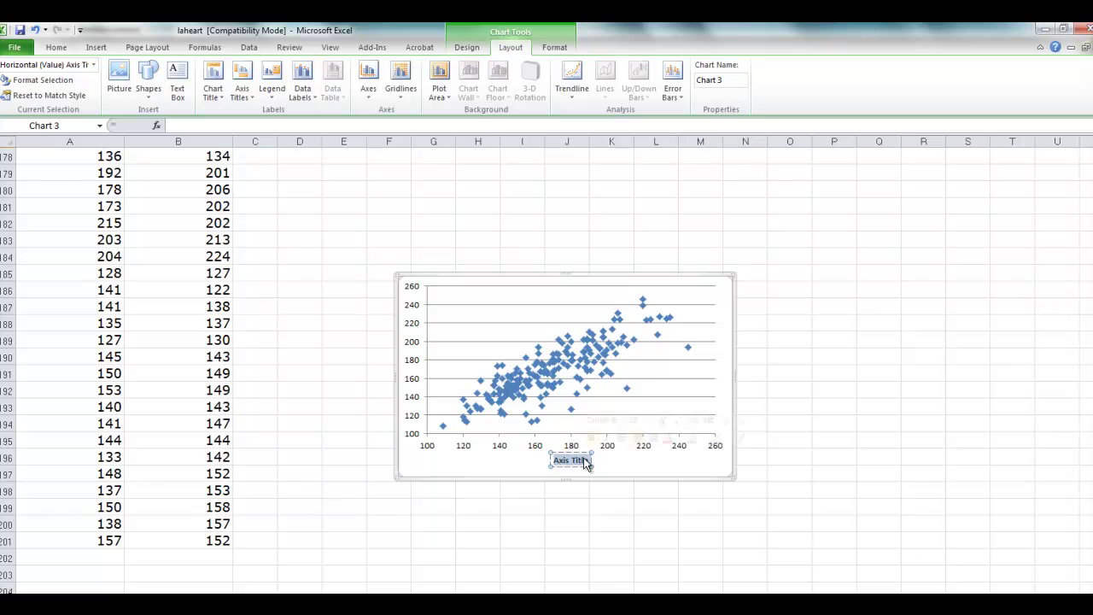
{"action": "type", "text": "w"}
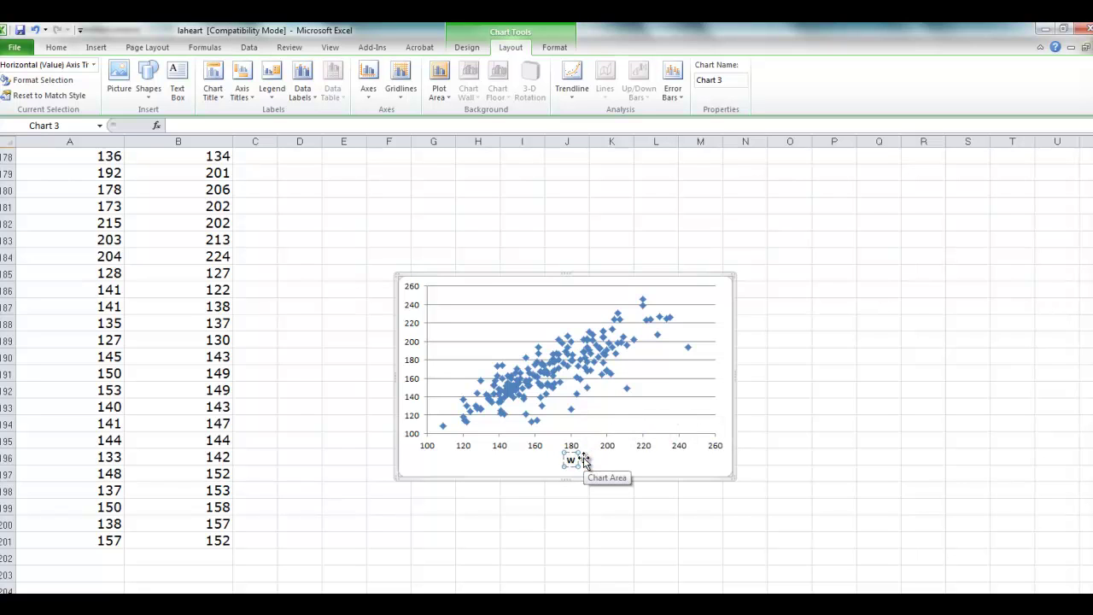
{"action": "type", "text": "t in lb"}
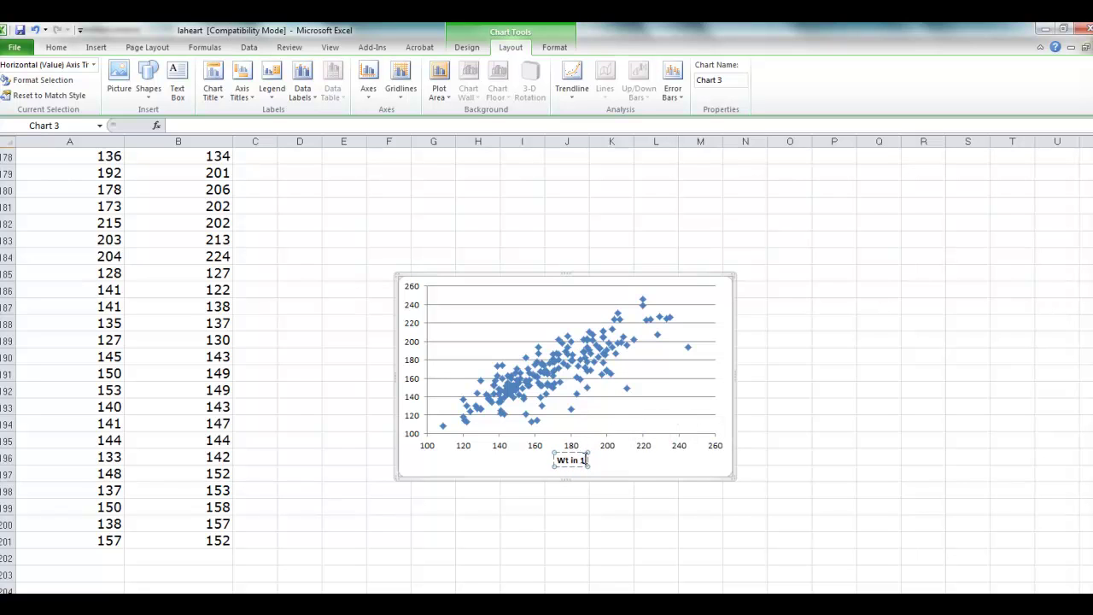
{"action": "type", "text": "50 in"}
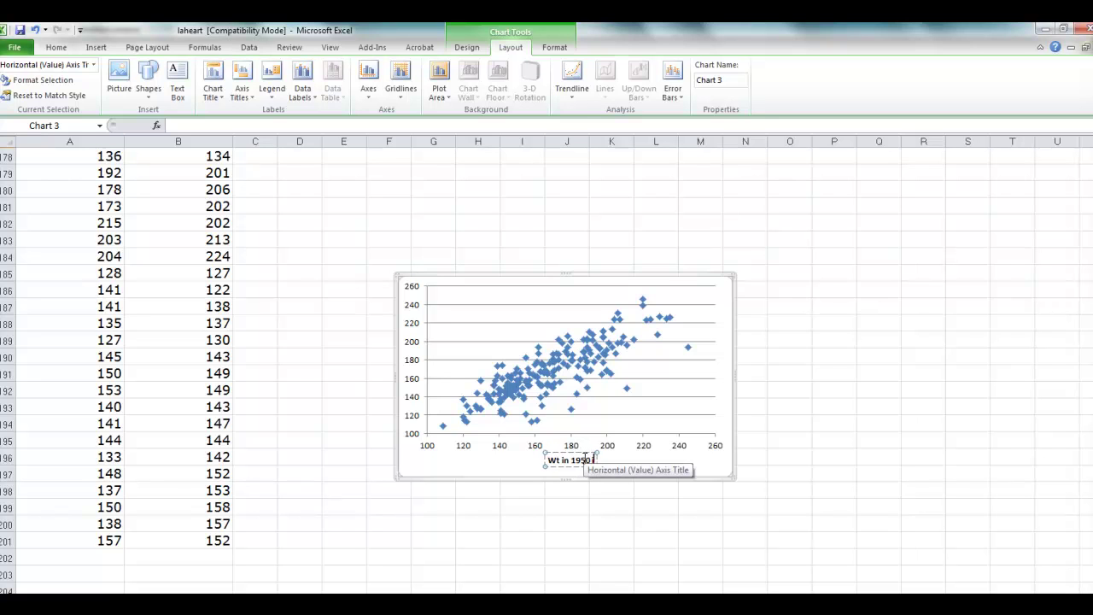
{"action": "type", "text": "lb"}
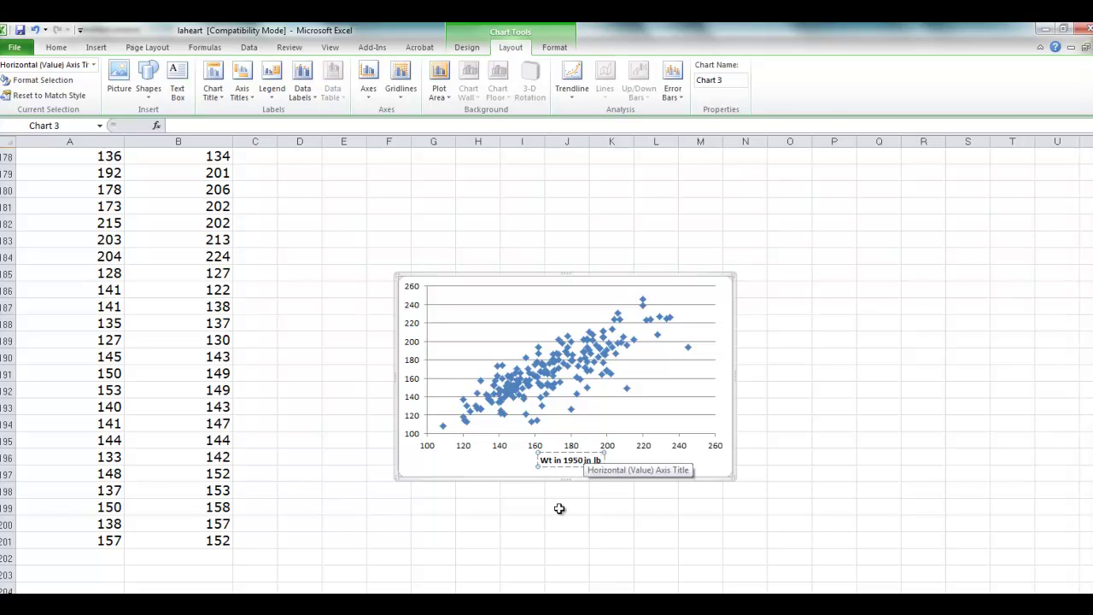
{"action": "left_click", "coordinate": [559, 509]}
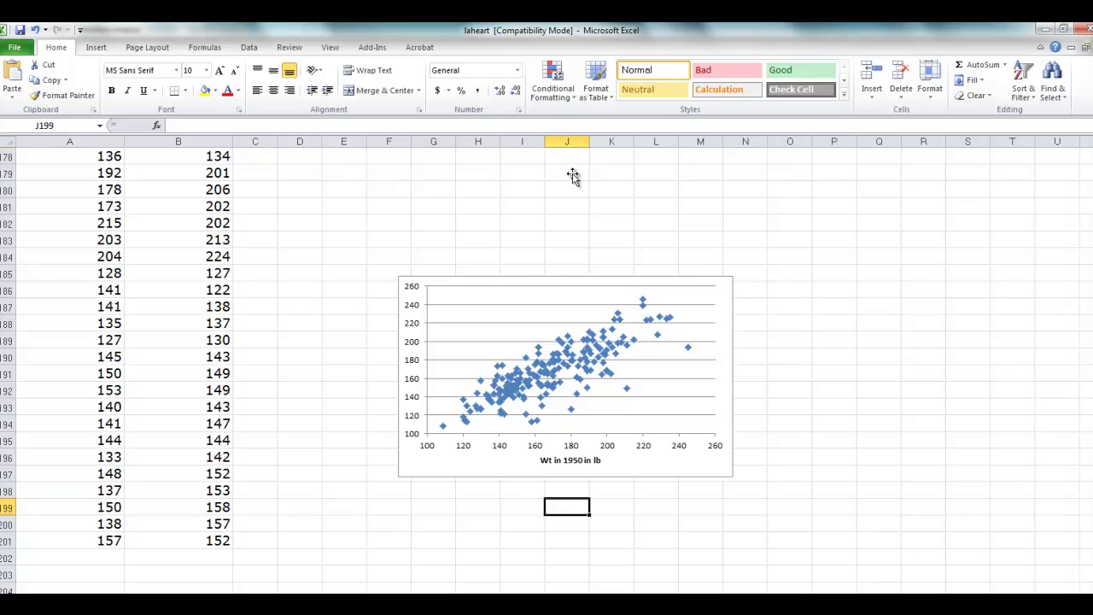
{"action": "left_click", "coordinate": [578, 305]}
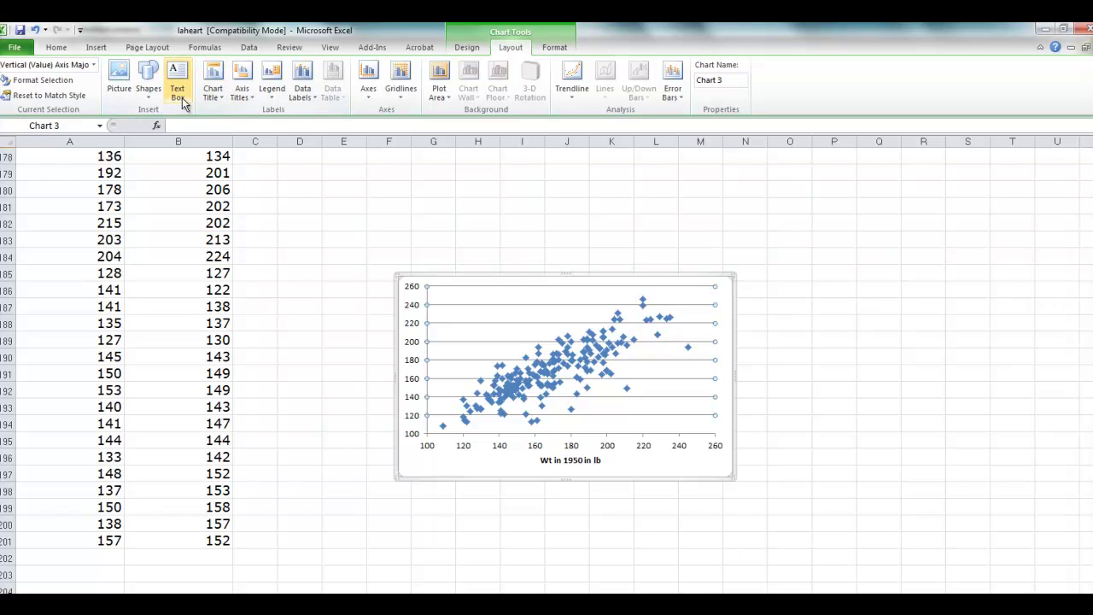
Add a horizontal-orientation vertical axis title reading 'Wt in 1962 in lb'.
{"action": "left_click", "coordinate": [251, 97]}
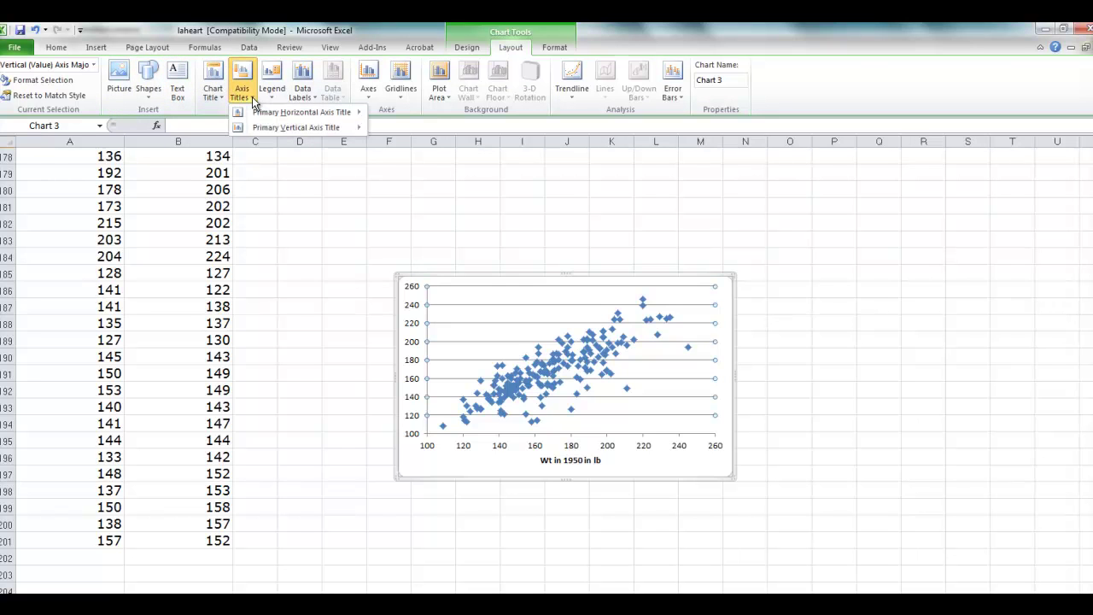
{"action": "mouse_move", "coordinate": [264, 128]}
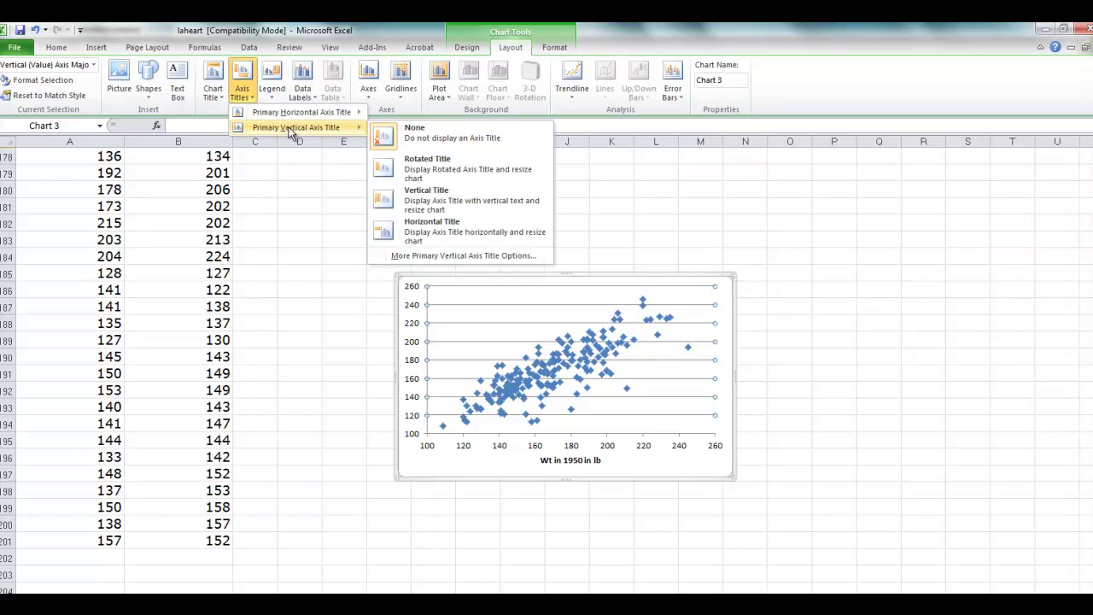
{"action": "left_click", "coordinate": [414, 224]}
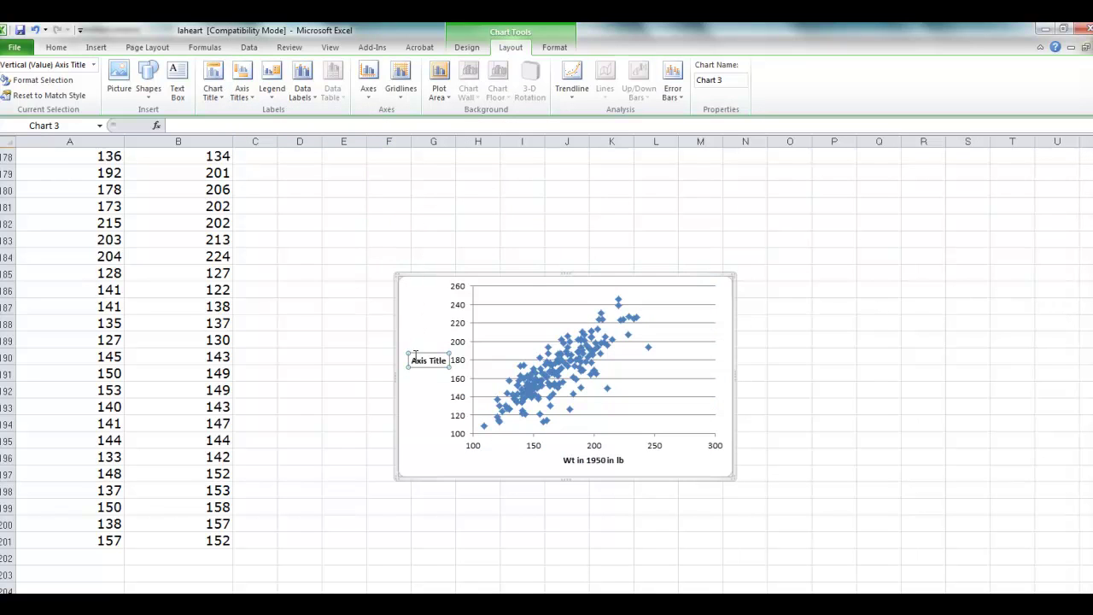
{"action": "left_click_drag", "start_coordinate": [411, 361], "coordinate": [440, 364]}
{"action": "type", "text": "Wt in 1962"}
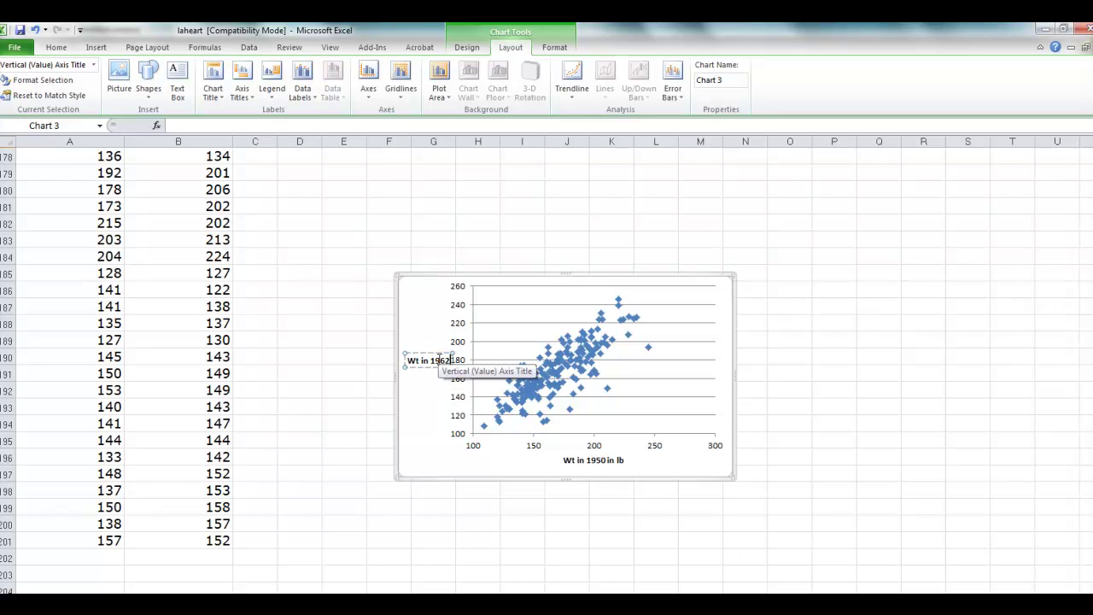
{"action": "type", "text": " in lb"}
{"action": "left_click", "coordinate": [291, 460]}
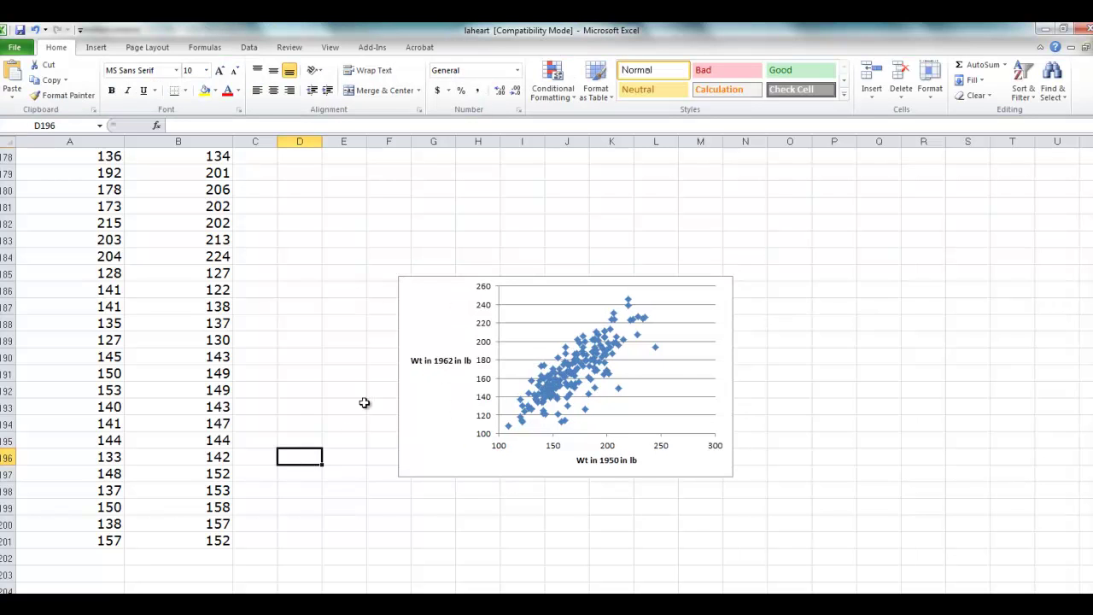
Enlarge the chart from both corners and add a linear trendline via More Trendline Options.
{"action": "left_click", "coordinate": [443, 403]}
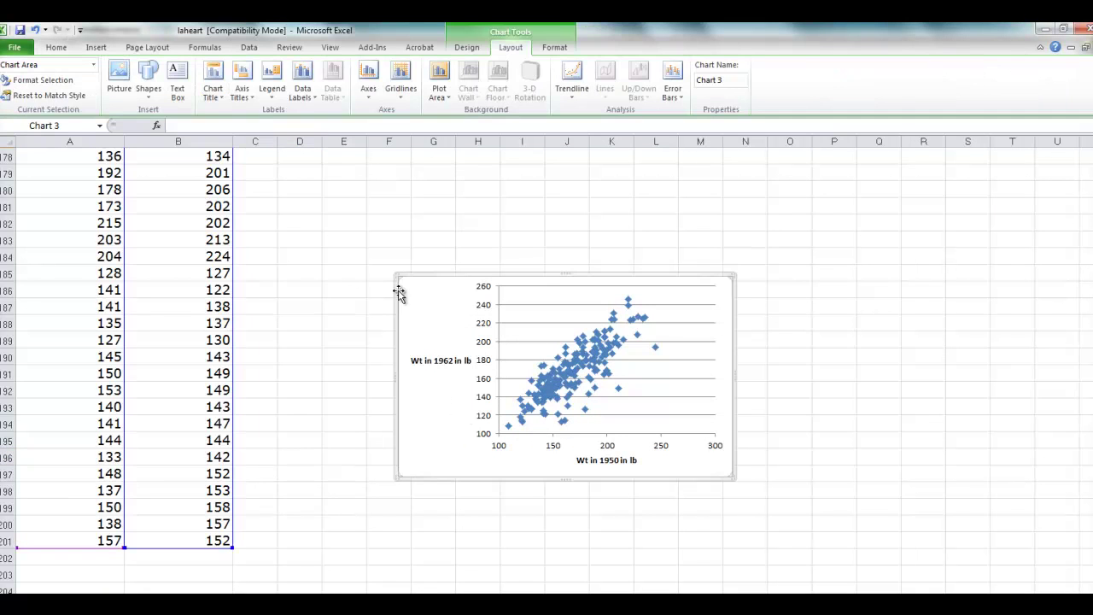
{"action": "left_click_drag", "start_coordinate": [396, 275], "coordinate": [266, 190]}
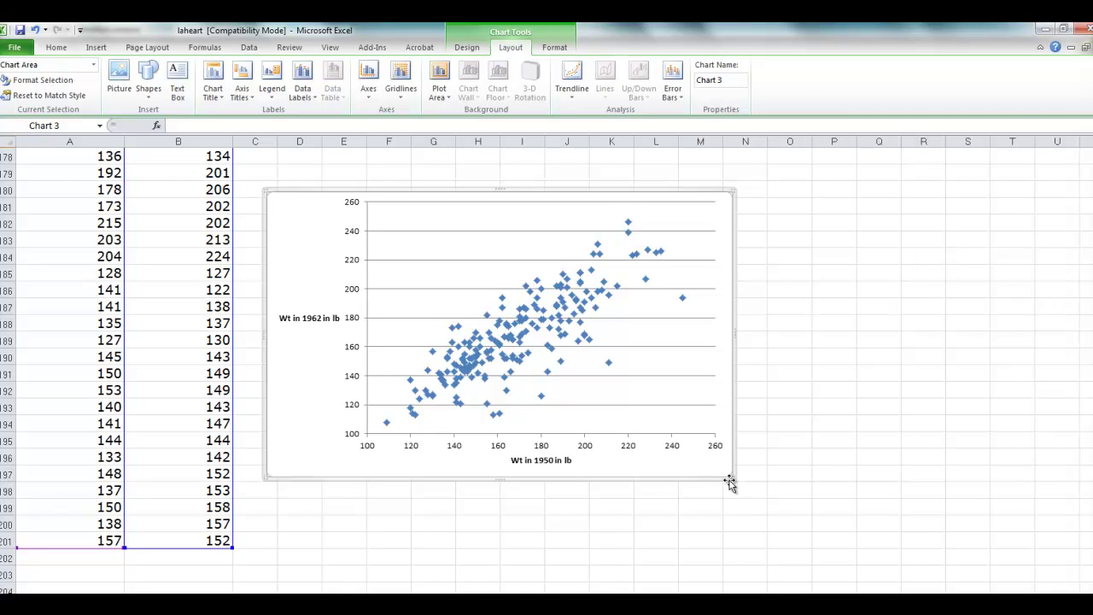
{"action": "left_click_drag", "start_coordinate": [731, 478], "coordinate": [922, 518]}
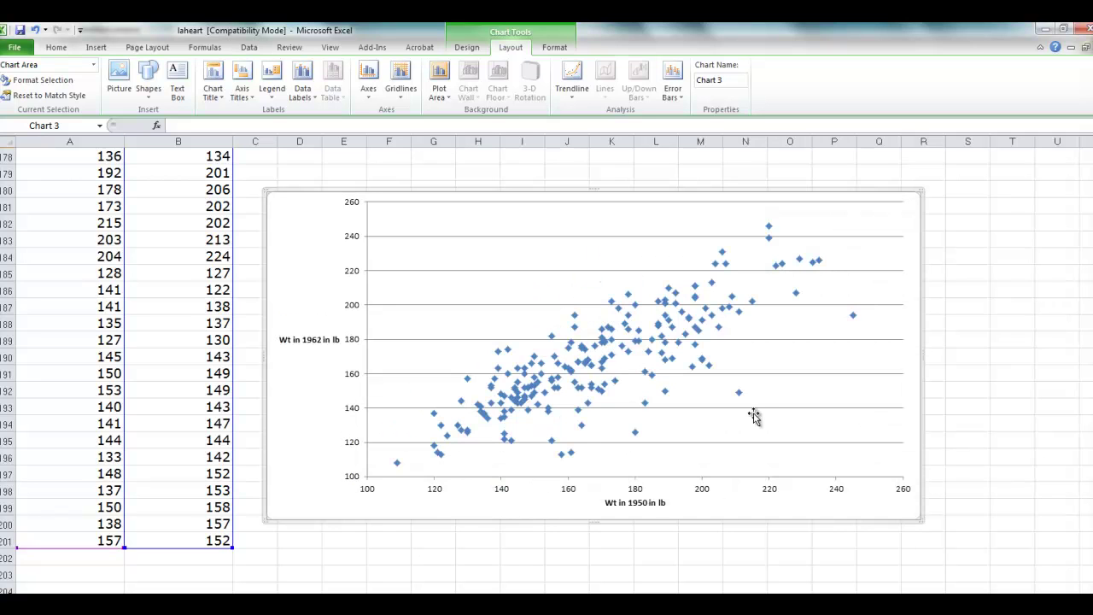
{"action": "left_click", "coordinate": [570, 94]}
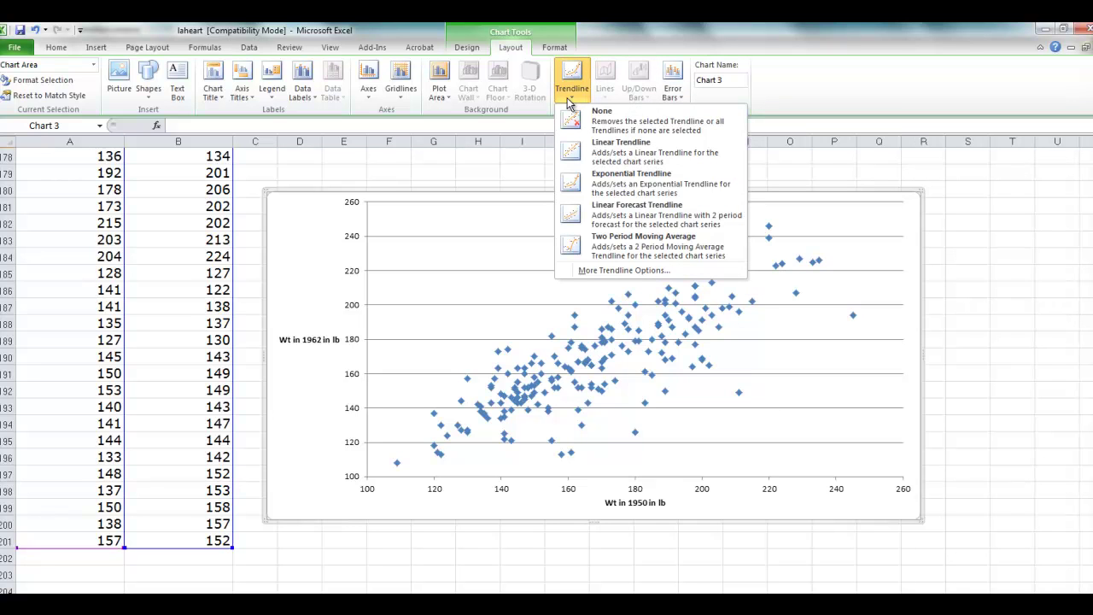
{"action": "left_click", "coordinate": [576, 271]}
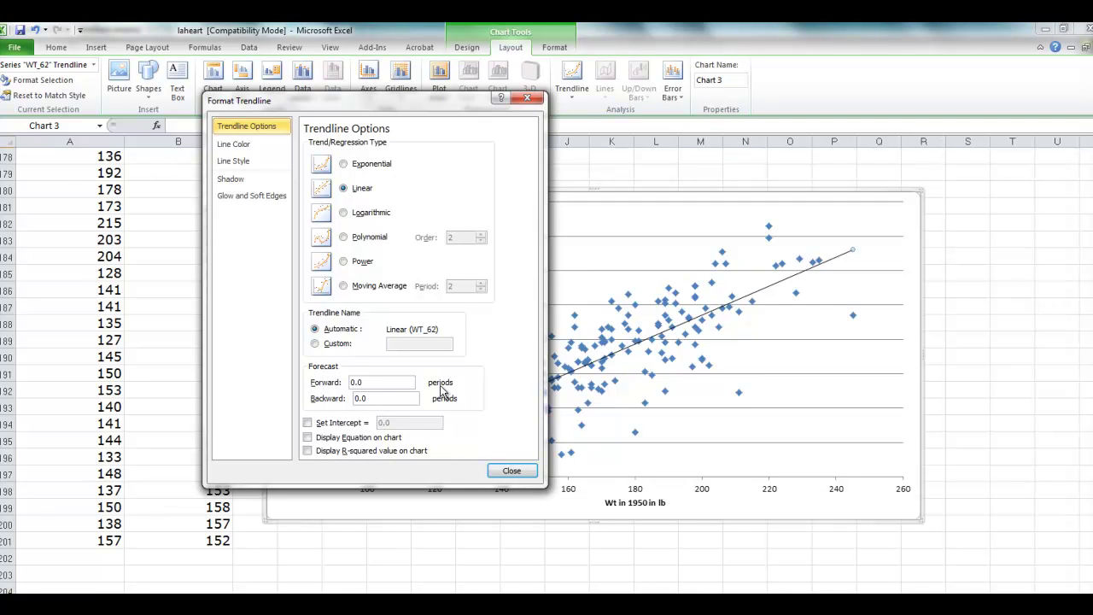
Display the trendline's equation and R² on the chart and widen the line to 2.5 pt.
{"action": "left_click", "coordinate": [308, 437]}
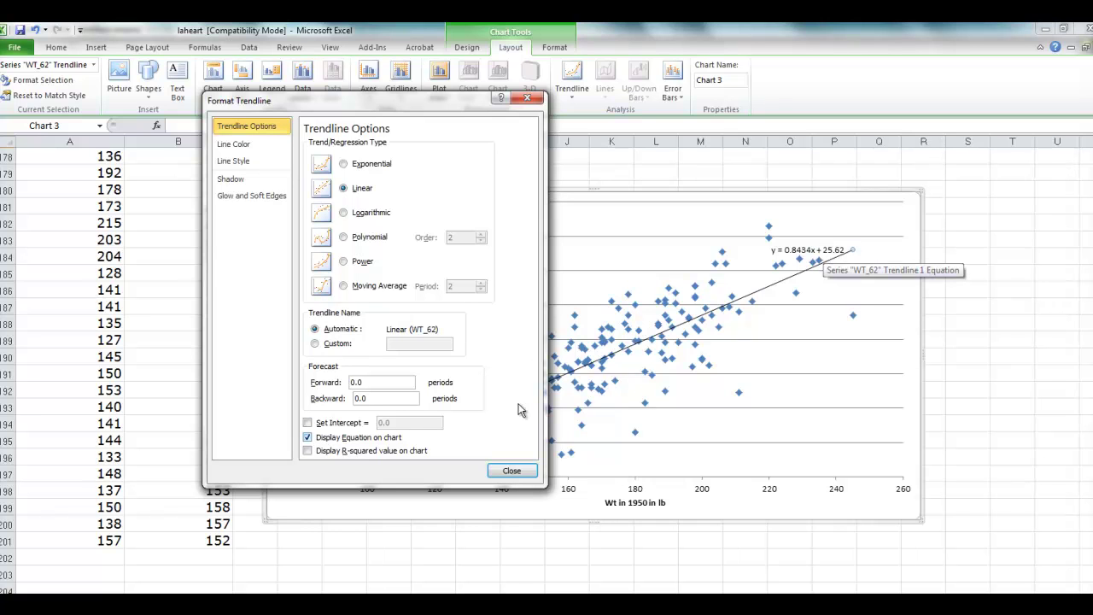
{"action": "left_click", "coordinate": [308, 453]}
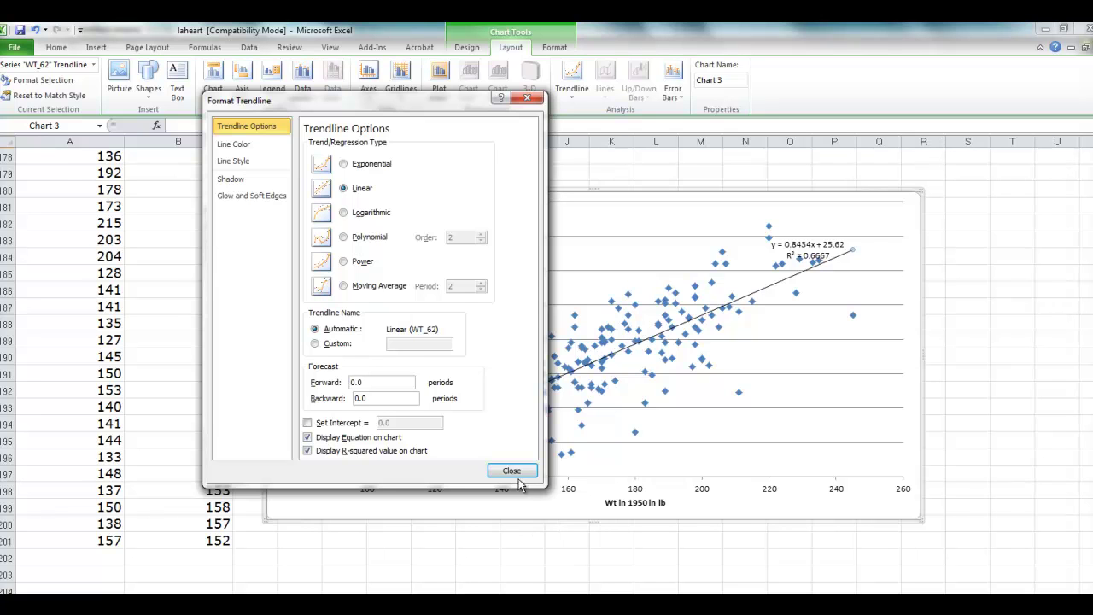
{"action": "left_click", "coordinate": [261, 166]}
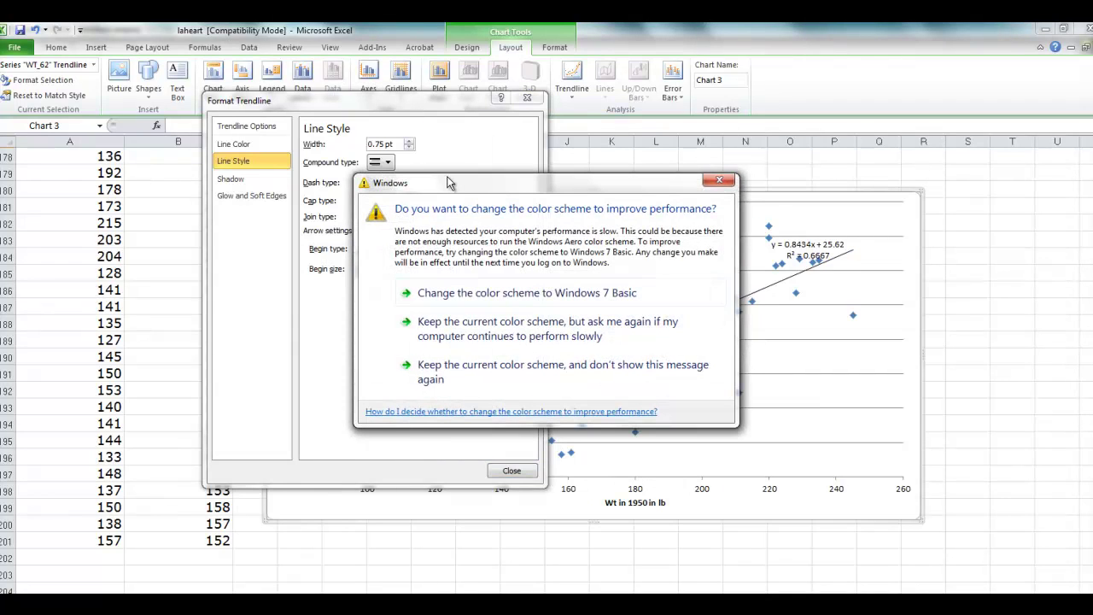
{"action": "left_click", "coordinate": [446, 382]}
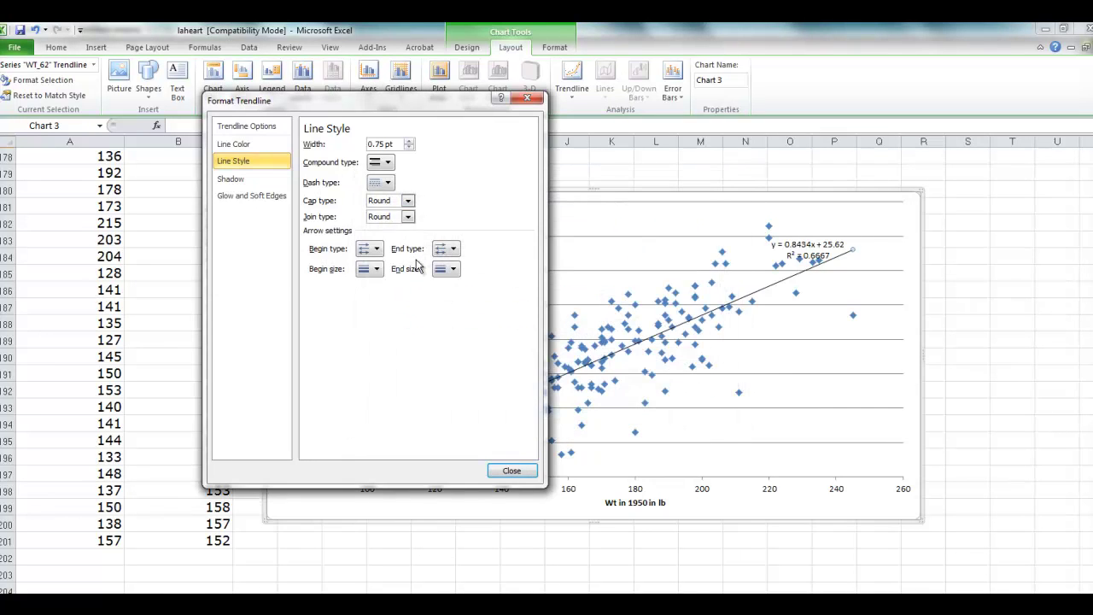
{"action": "left_click", "coordinate": [409, 145]}
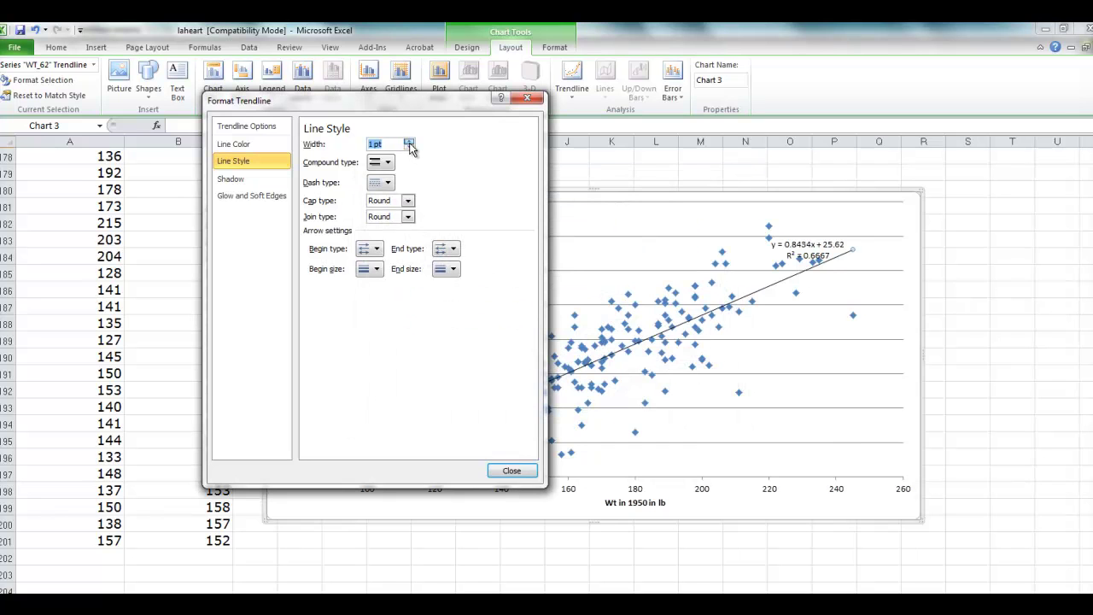
{"action": "left_click", "coordinate": [409, 144]}
{"action": "left_click", "coordinate": [409, 144]}
{"action": "left_click", "coordinate": [409, 144]}
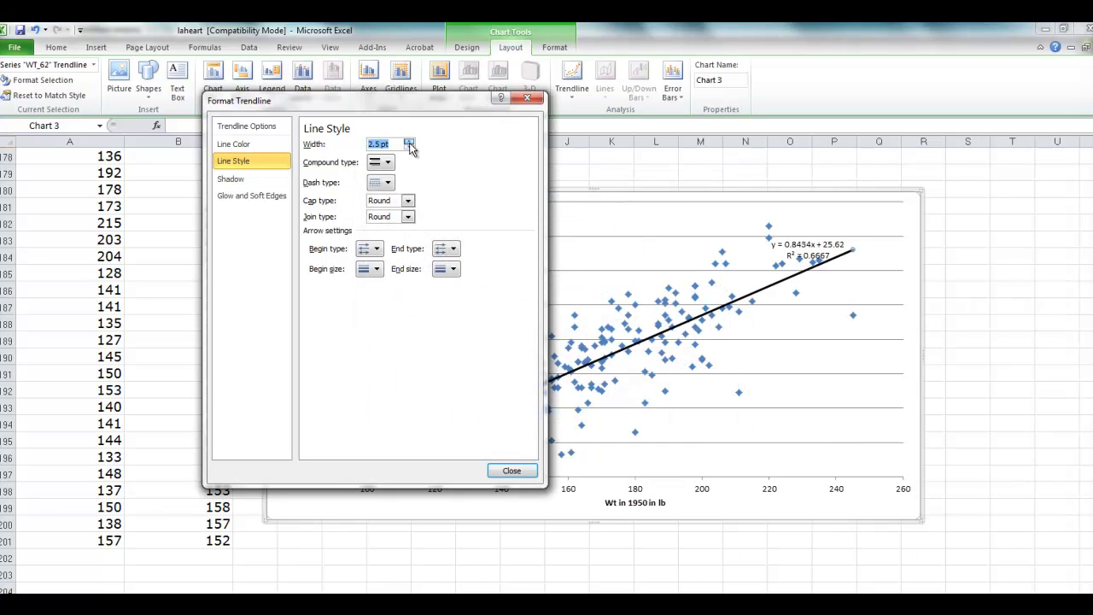
{"action": "left_click", "coordinate": [493, 475]}
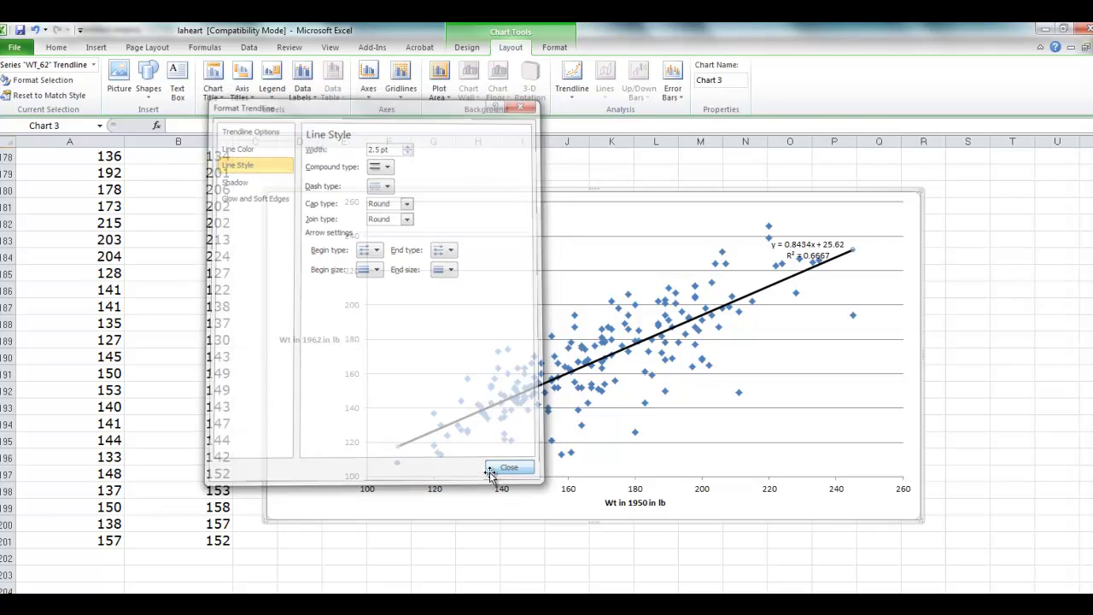
Move the equation and R² label to the plot's top centre and select all its text.
{"action": "left_click", "coordinate": [794, 245]}
{"action": "left_click_drag", "start_coordinate": [793, 245], "coordinate": [578, 219]}
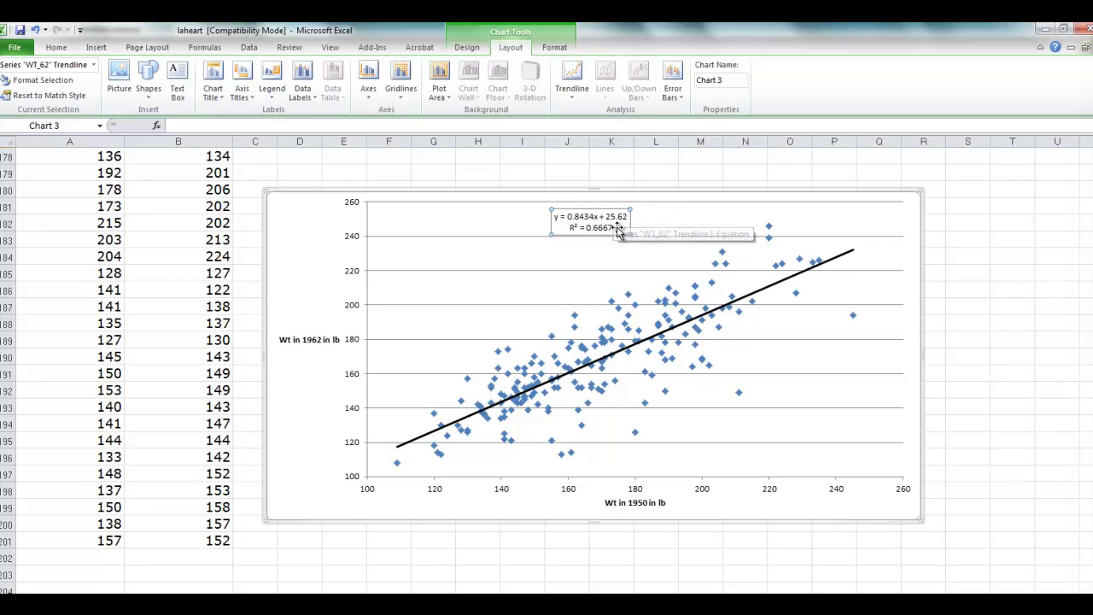
{"action": "left_click", "coordinate": [617, 225]}
{"action": "left_click_drag", "start_coordinate": [616, 226], "coordinate": [550, 215]}
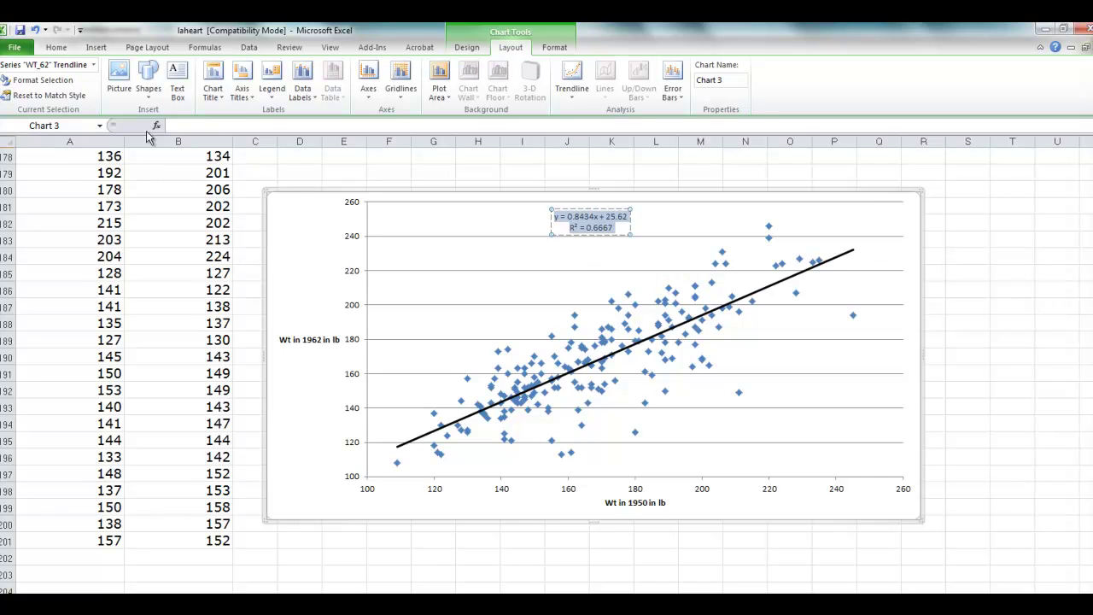
Format the selected equation and R² text as 16 pt bold.
{"action": "left_click", "coordinate": [58, 49]}
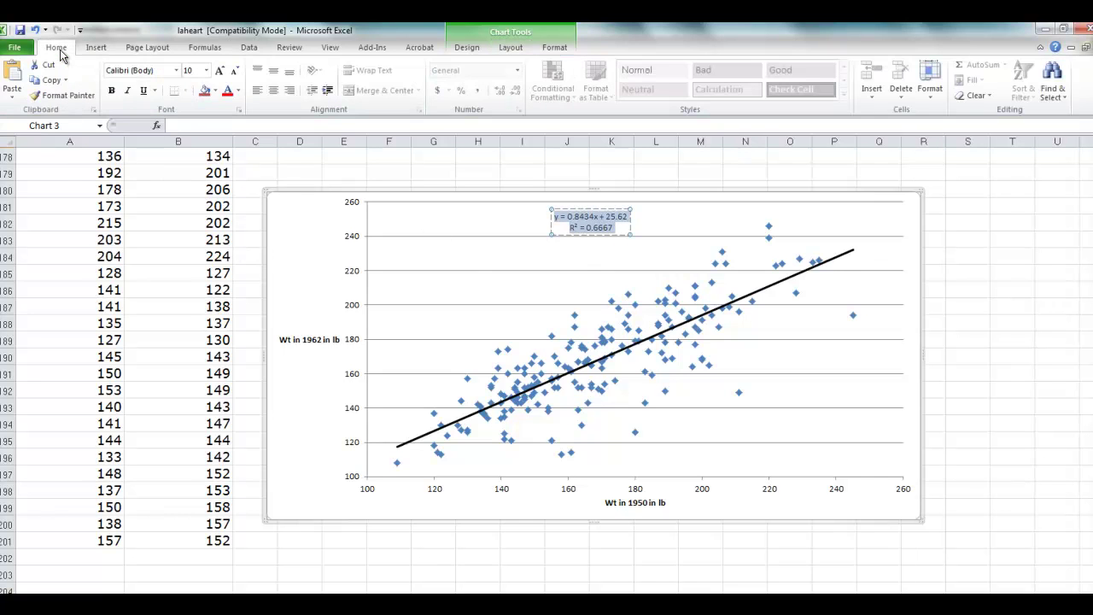
{"action": "left_click", "coordinate": [205, 72]}
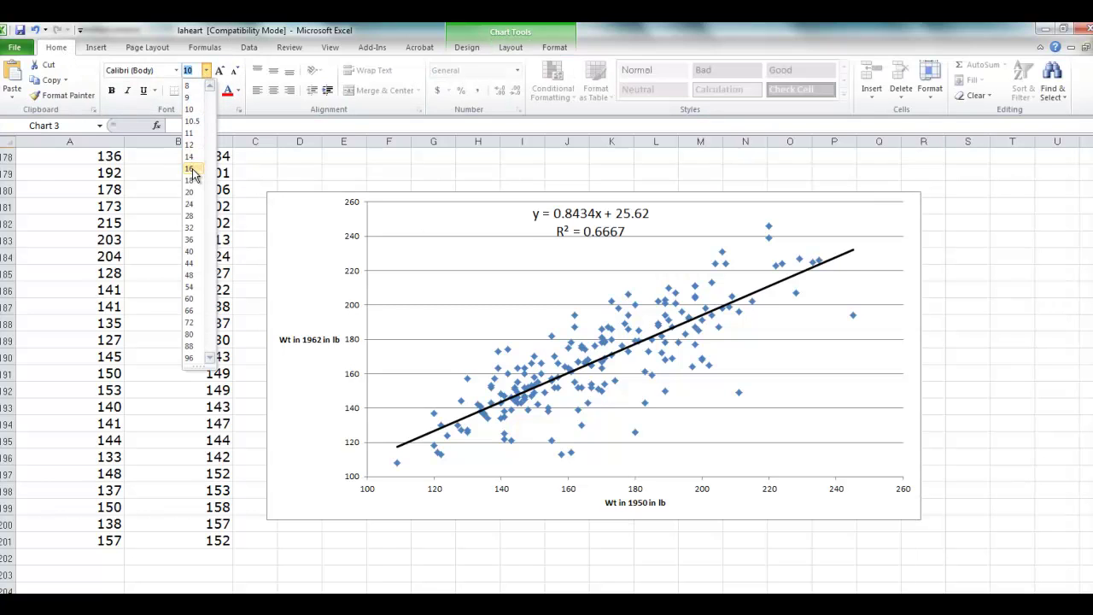
{"action": "left_click", "coordinate": [192, 172]}
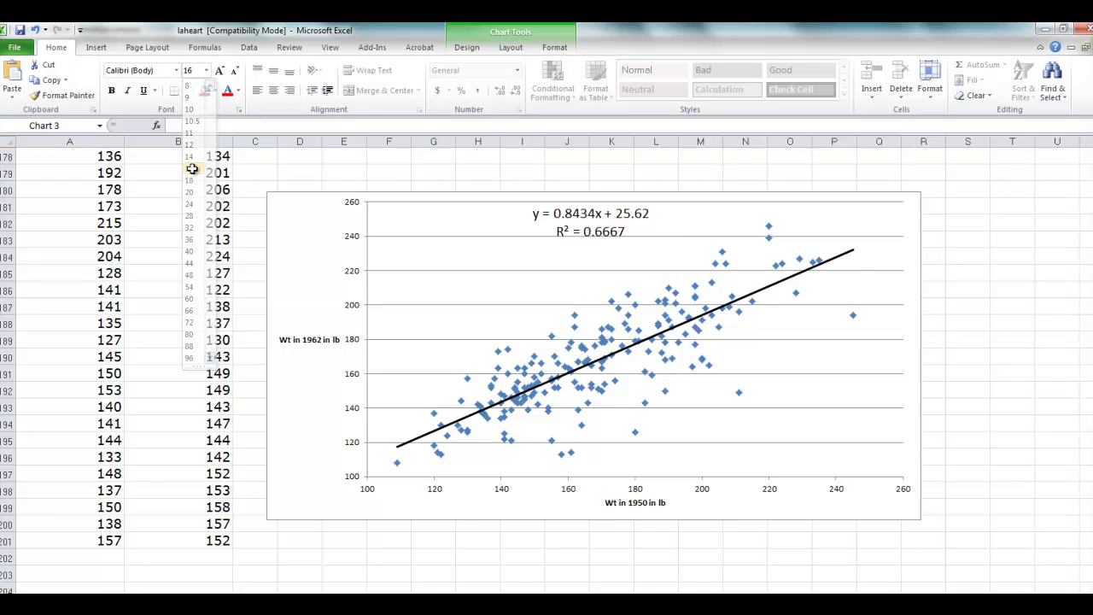
{"action": "left_click", "coordinate": [111, 92]}
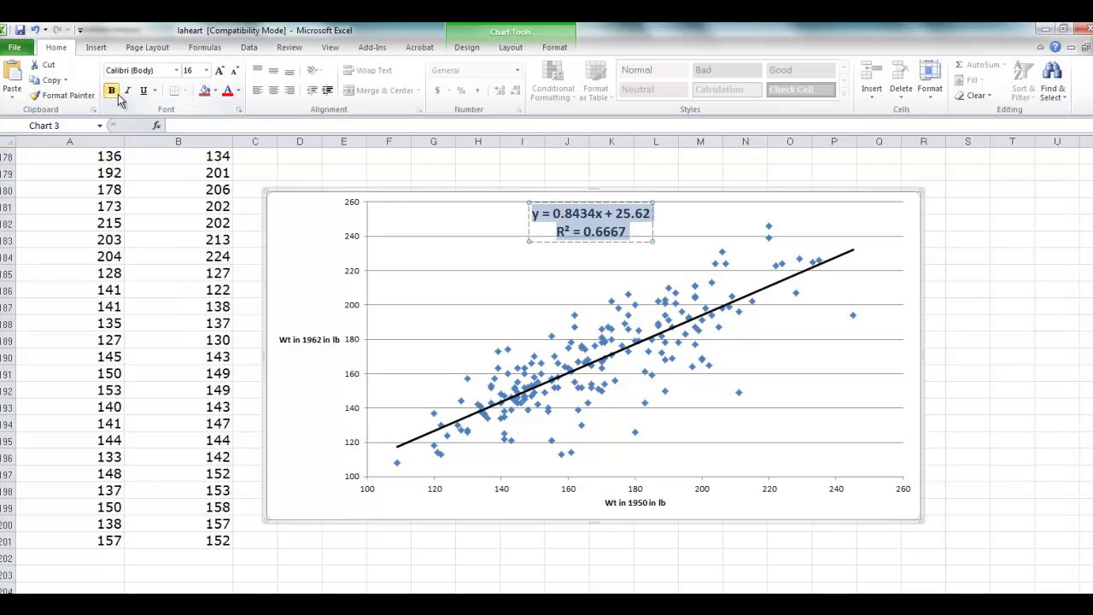
{"action": "left_click", "coordinate": [1005, 306]}
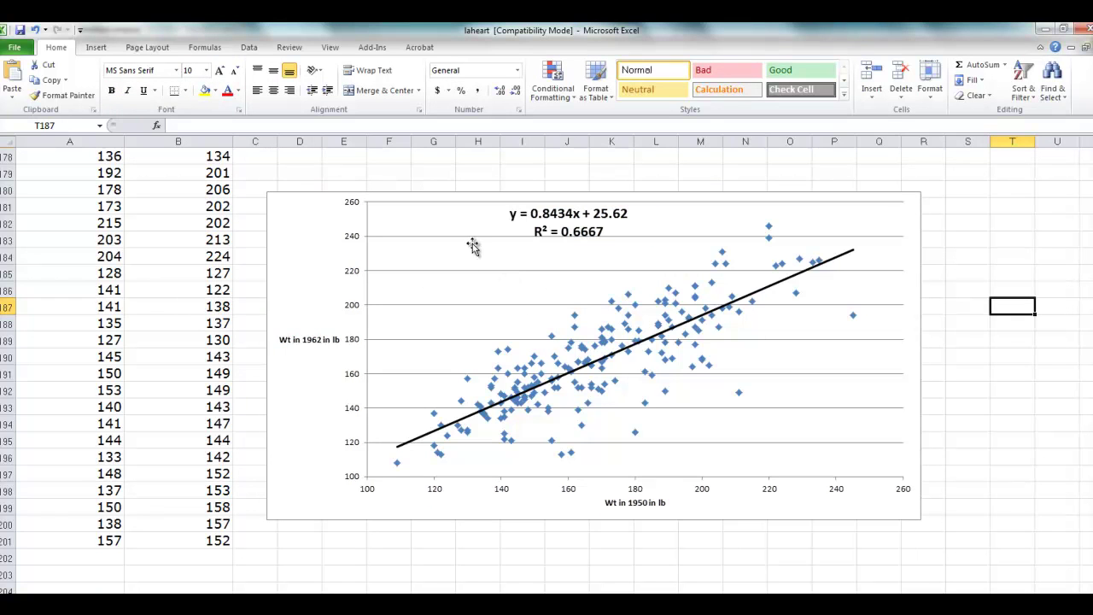